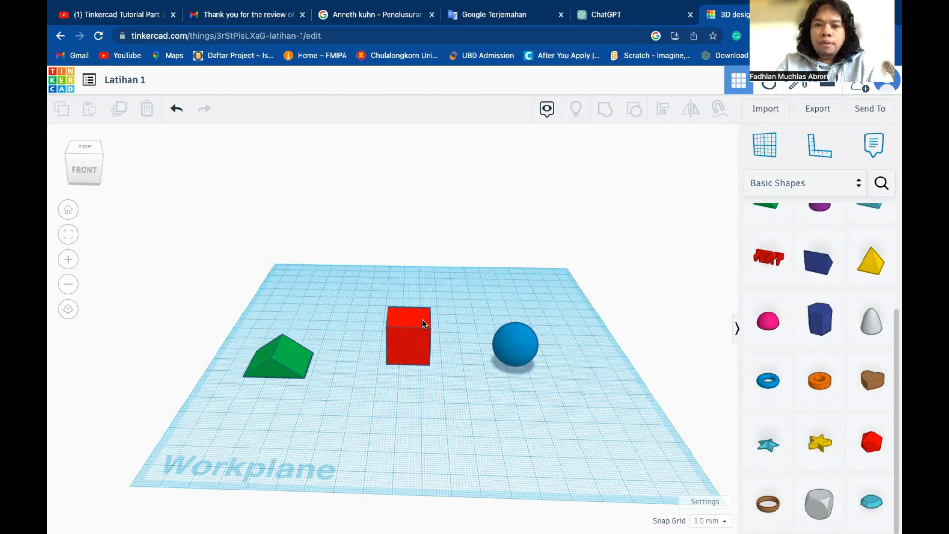
Delete the red box and place a new Box from Basic Shapes between the green roof and the blue sphere
click(418, 345)
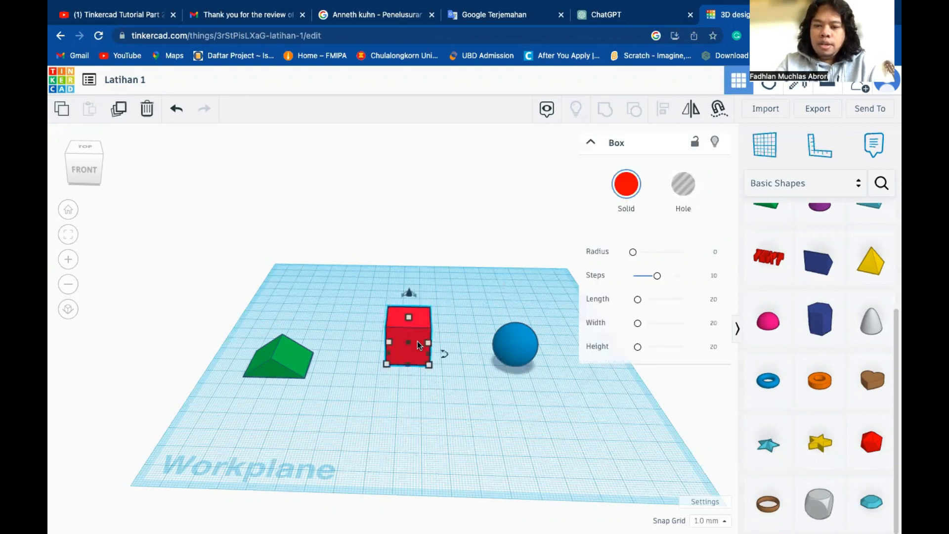
key(Delete)
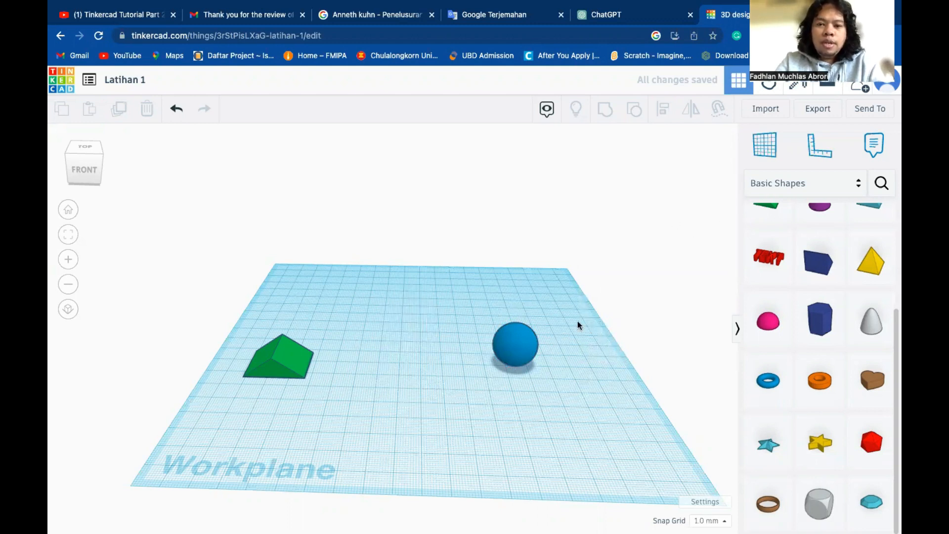
scroll(786, 283, up, 1)
scroll(786, 283, down, 1)
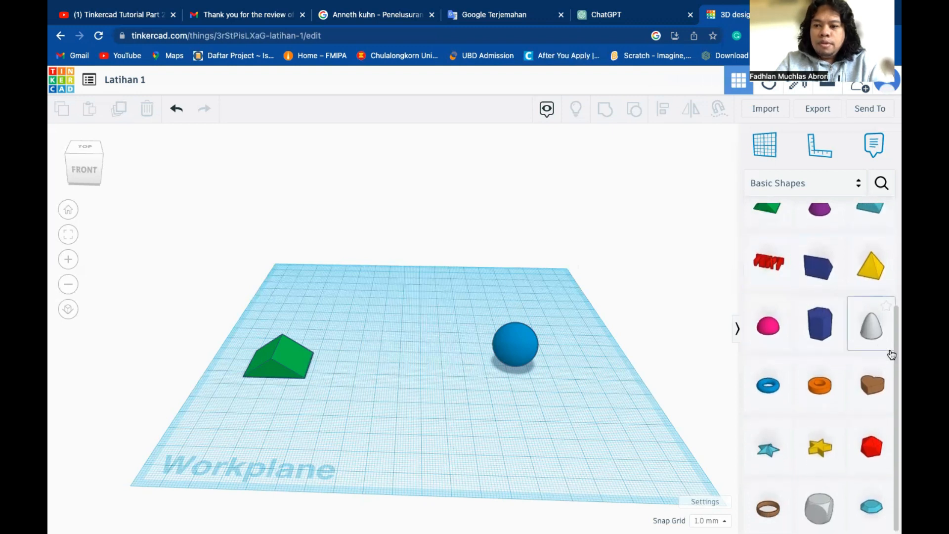
drag(893, 354, 893, 211)
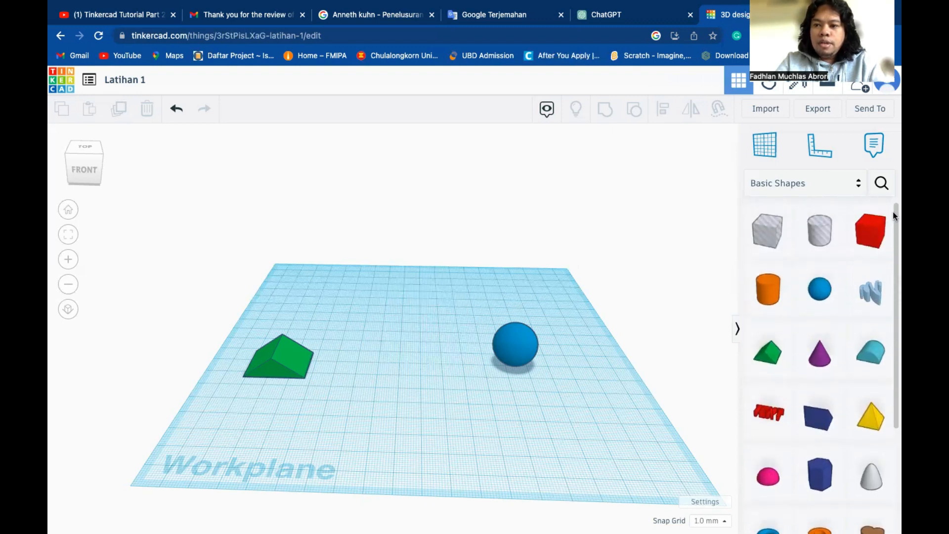
drag(410, 376, 394, 383)
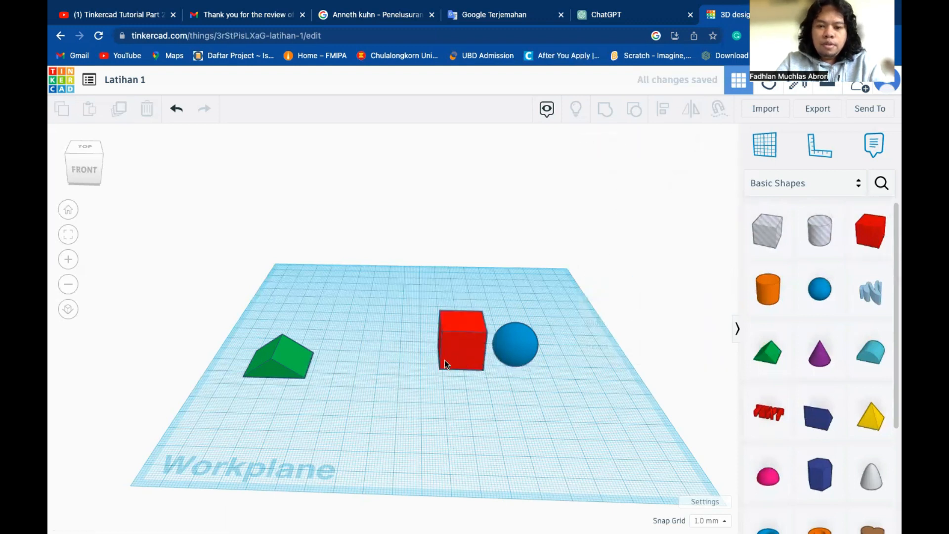
drag(444, 360, 411, 360)
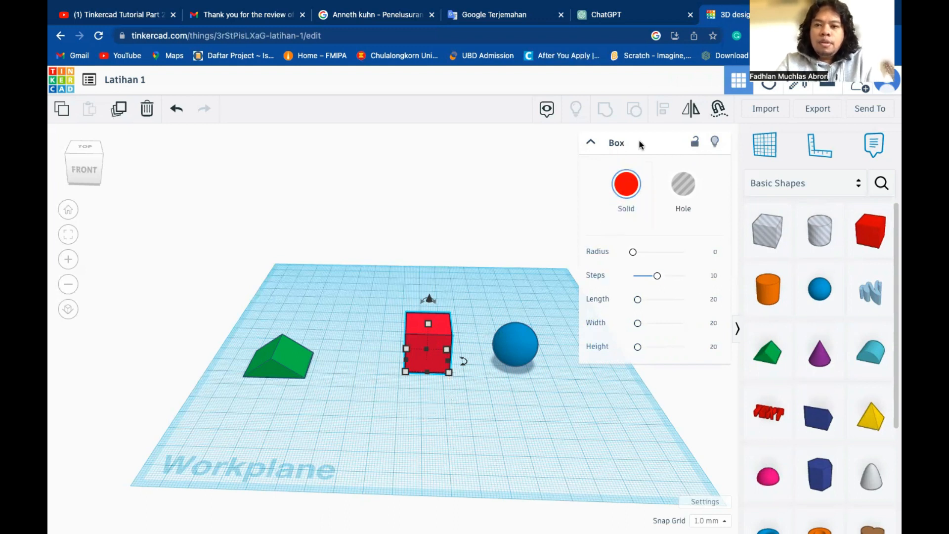
Lock and unlock the new red box, and hide it and show it again
click(696, 144)
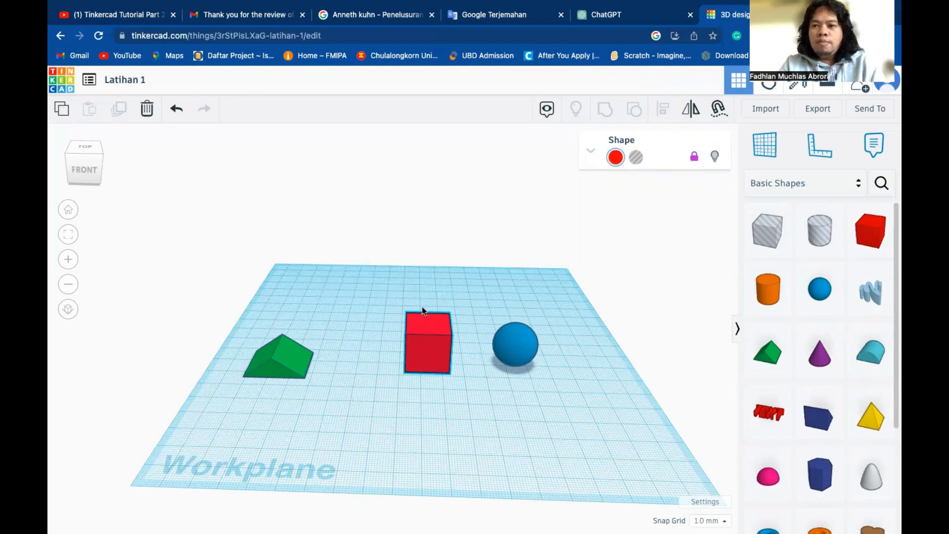
click(690, 160)
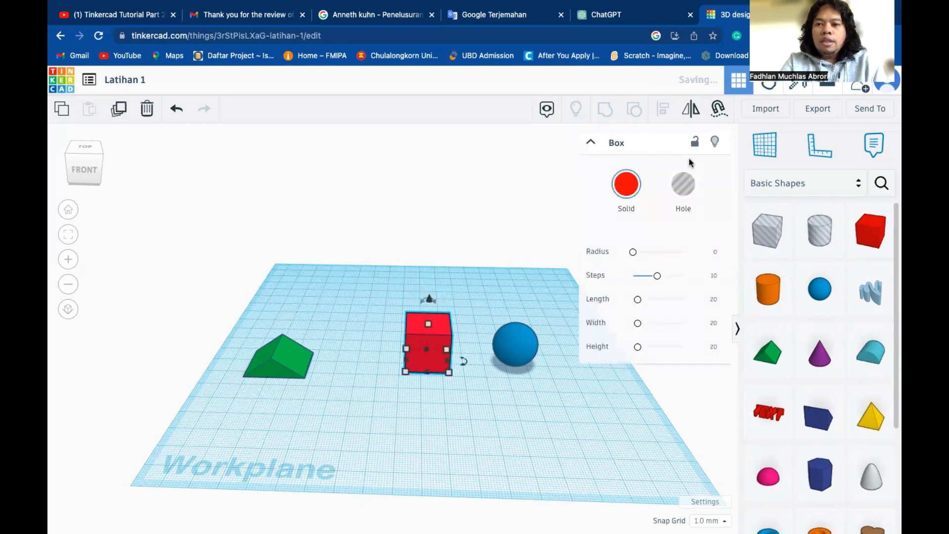
click(716, 143)
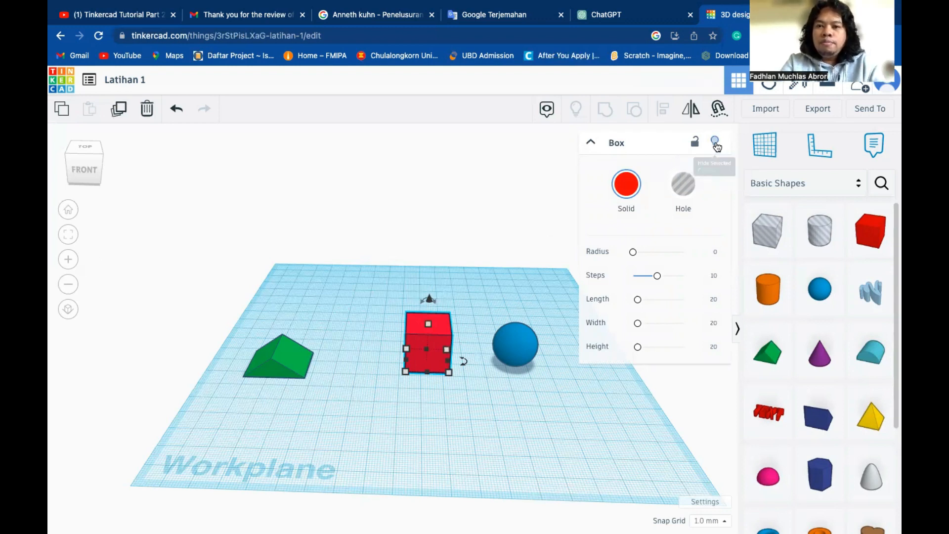
click(575, 114)
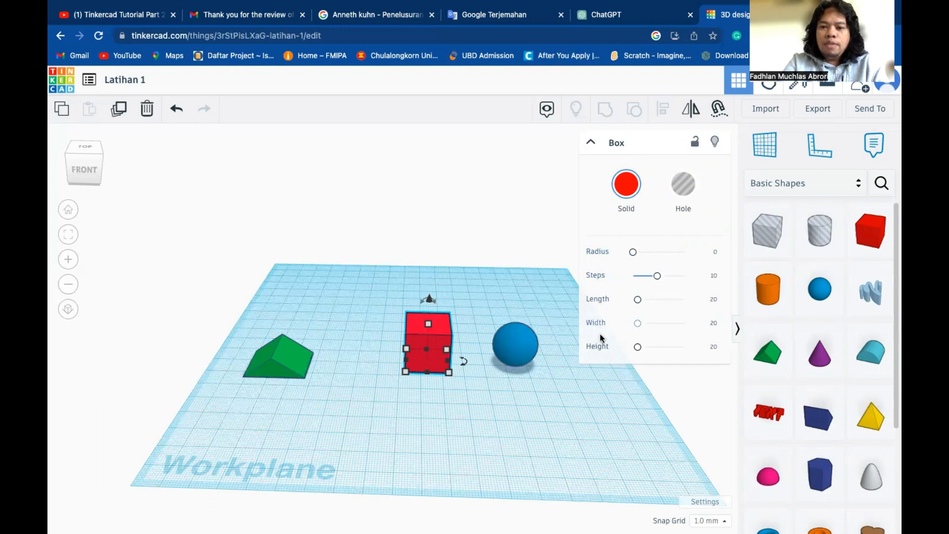
Compare the shape options offered for the blue sphere and the green roof
click(530, 354)
click(529, 352)
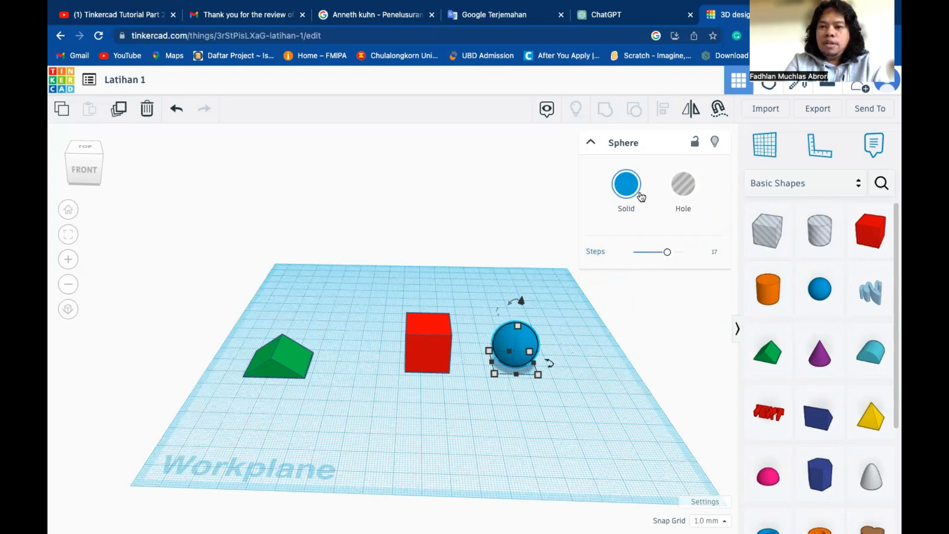
click(285, 366)
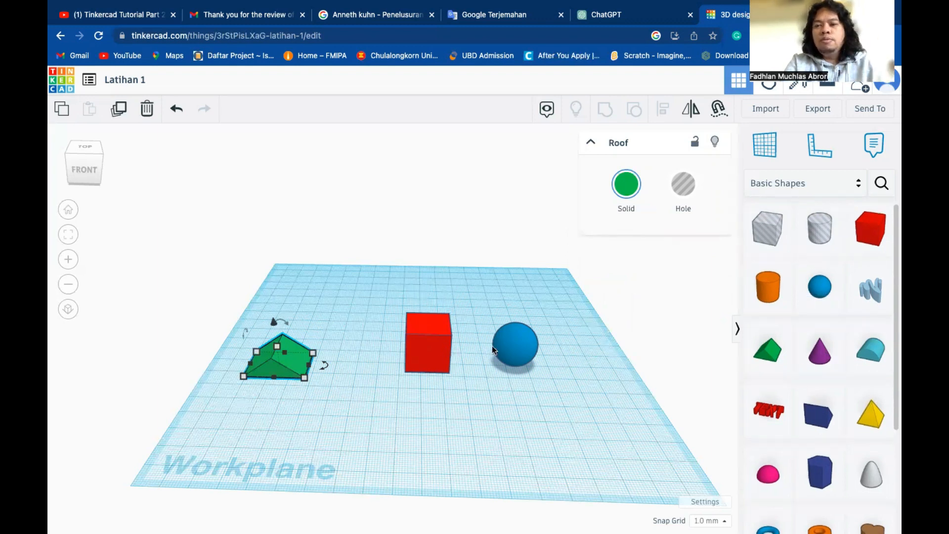
Place an orange Tube on the workplane in front of the blue sphere
scroll(764, 371, down, 1)
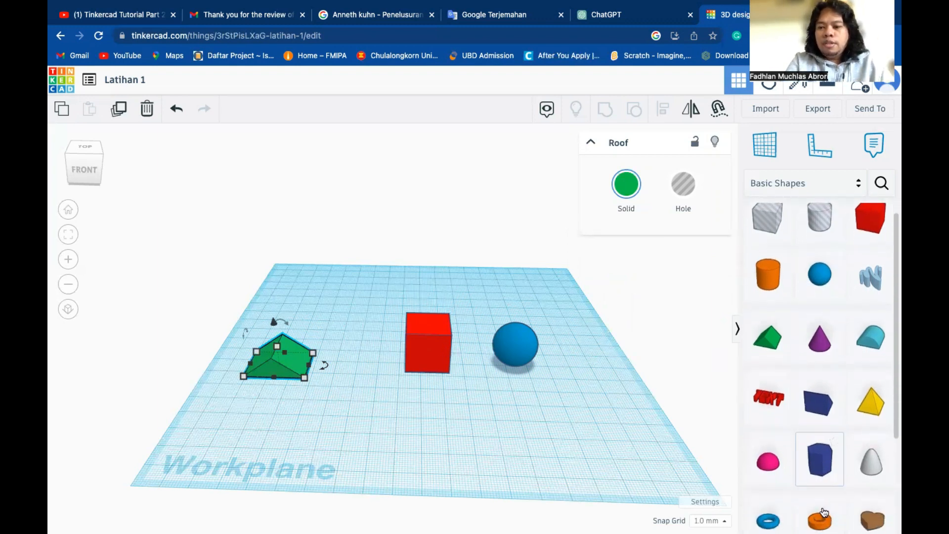
click(821, 517)
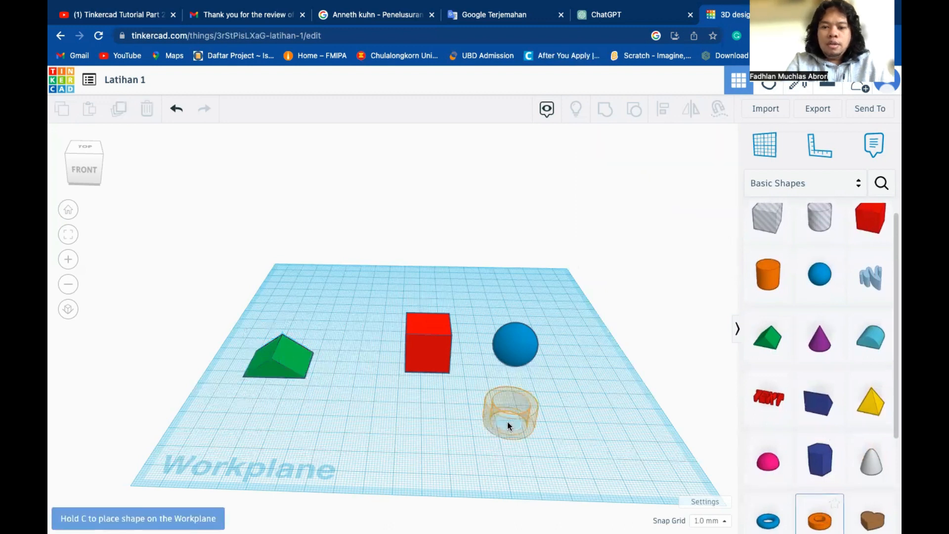
click(507, 423)
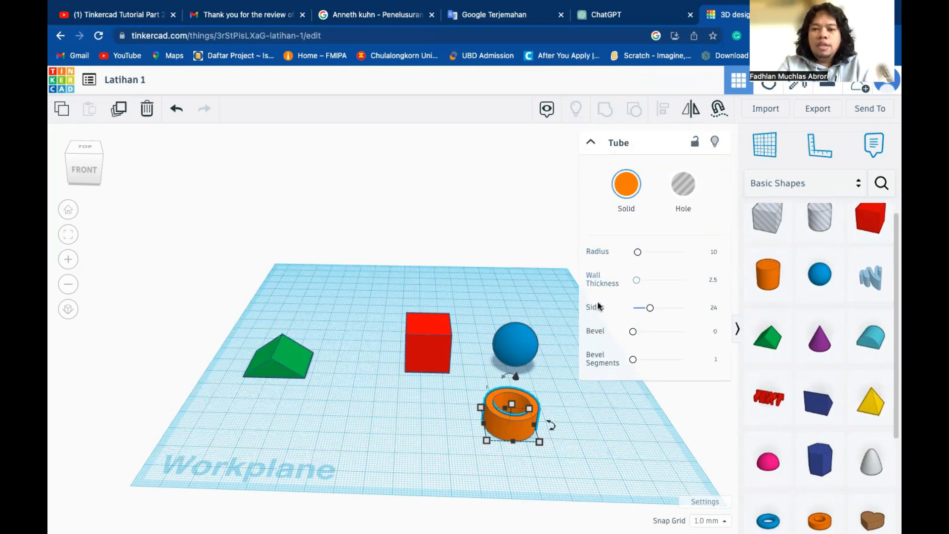
Move the blue sphere and the orange tube farther from the red box, with the tube toward the workplane's rear
click(429, 344)
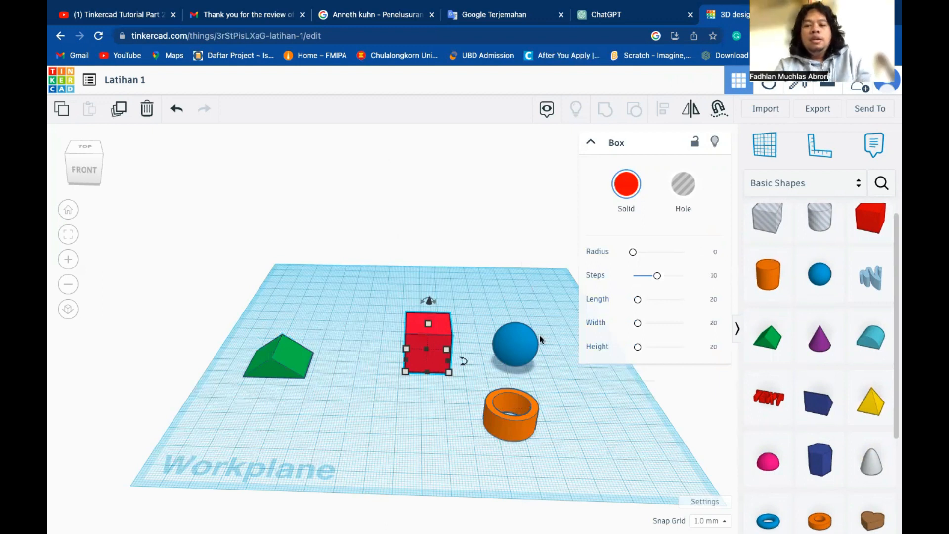
click(525, 340)
drag(525, 340, 604, 372)
drag(519, 422, 512, 316)
click(441, 339)
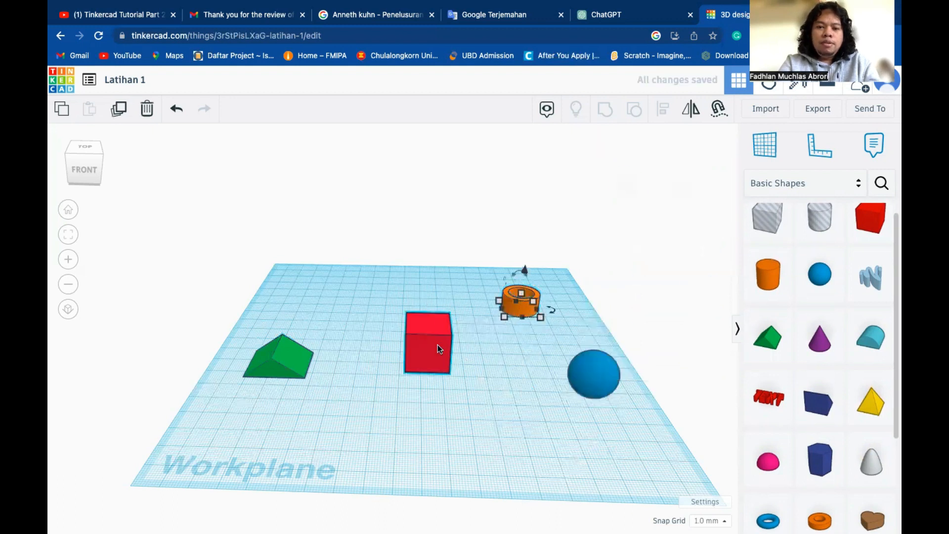
Try a height of 32.268 on the red box and reduce it to 19.63
click(70, 238)
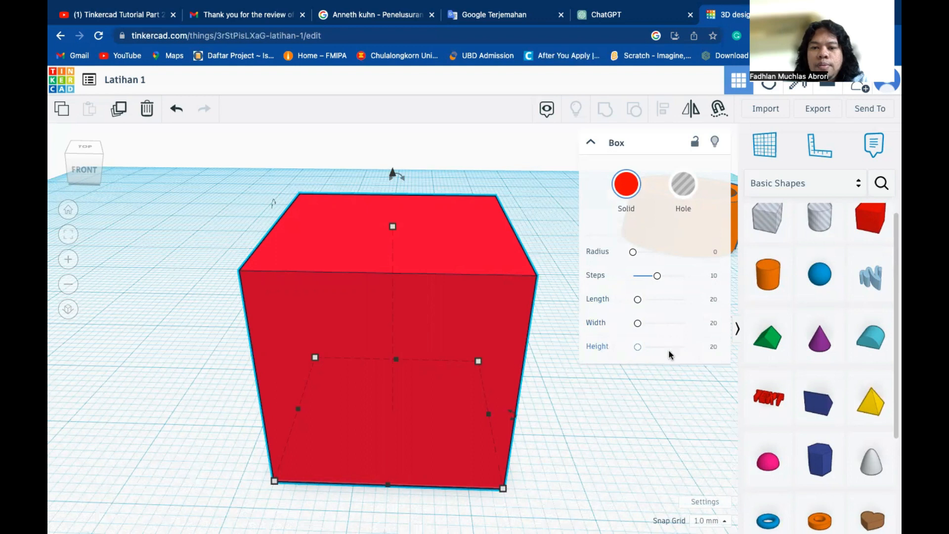
drag(640, 348, 643, 350)
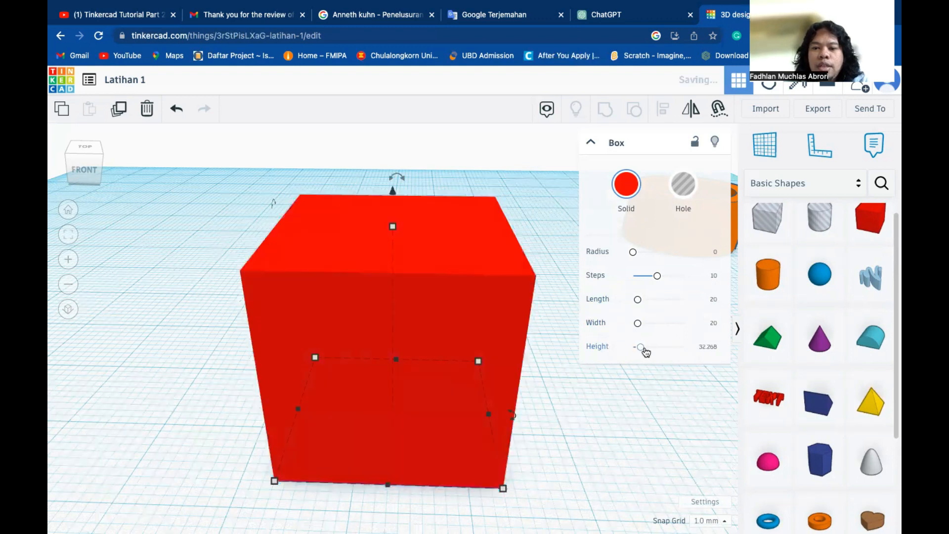
drag(641, 352, 639, 349)
scroll(168, 288, down, 1)
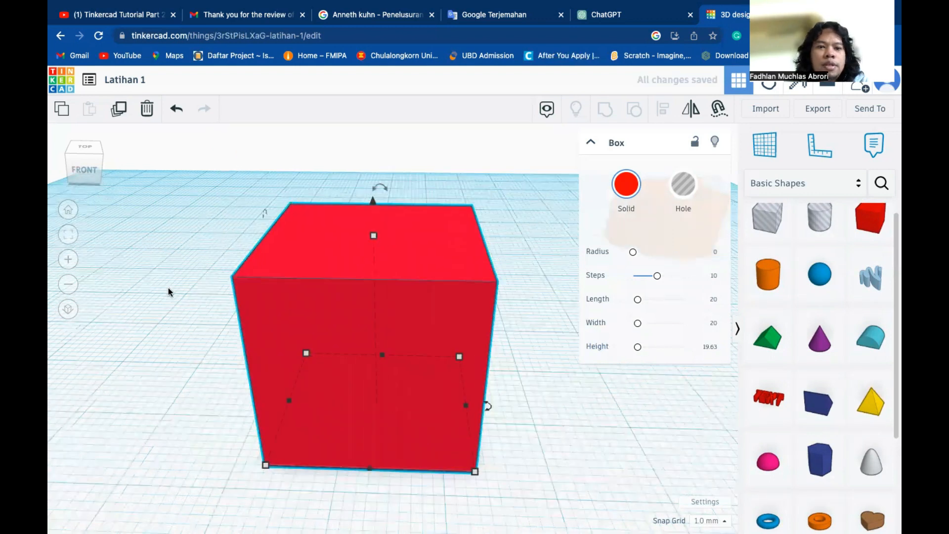
scroll(169, 292, down, 2)
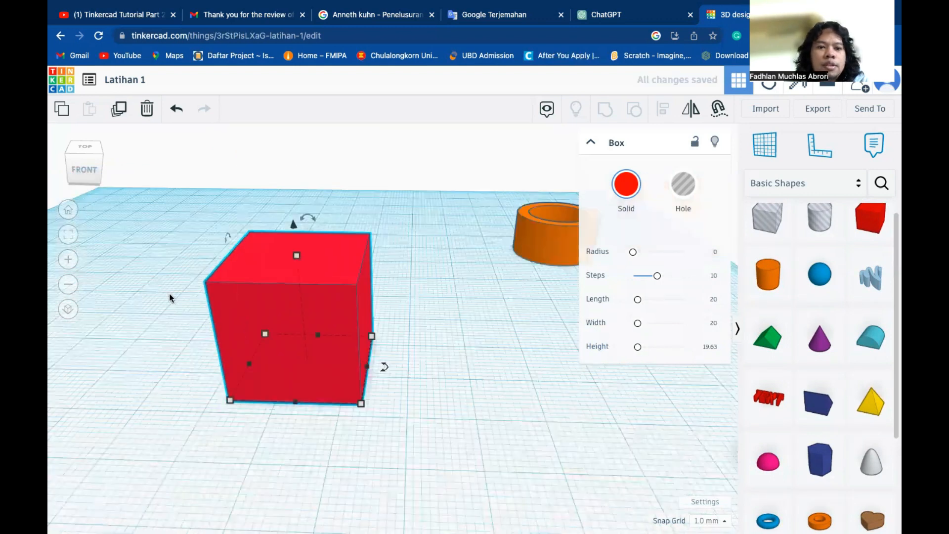
Resize the red box to length 38.012, width 44.905 and height 19.63 using its shape parameters
click(68, 210)
mouse_move(637, 350)
mouse_down()
mouse_move(653, 349)
mouse_move(632, 348)
mouse_move(644, 323)
mouse_move(640, 351)
mouse_up()
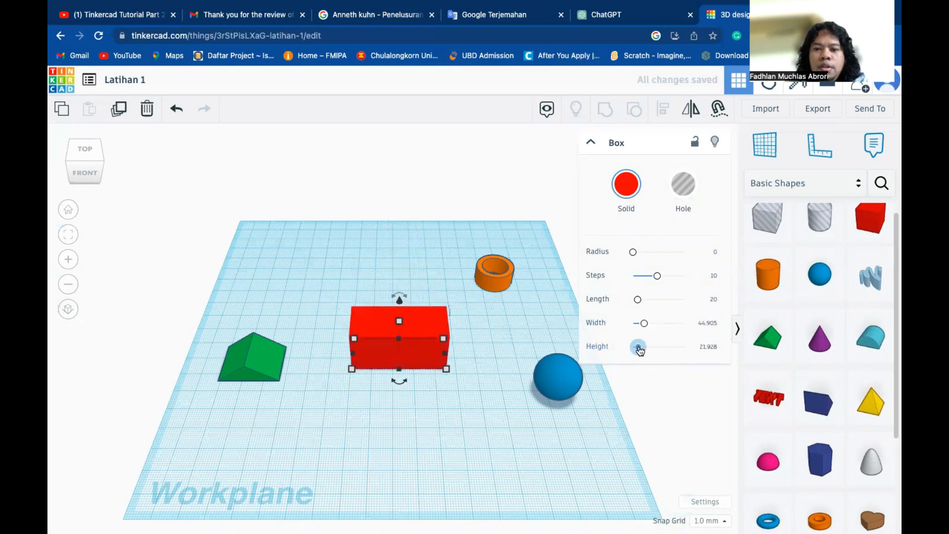
drag(638, 299, 645, 306)
drag(641, 349, 639, 350)
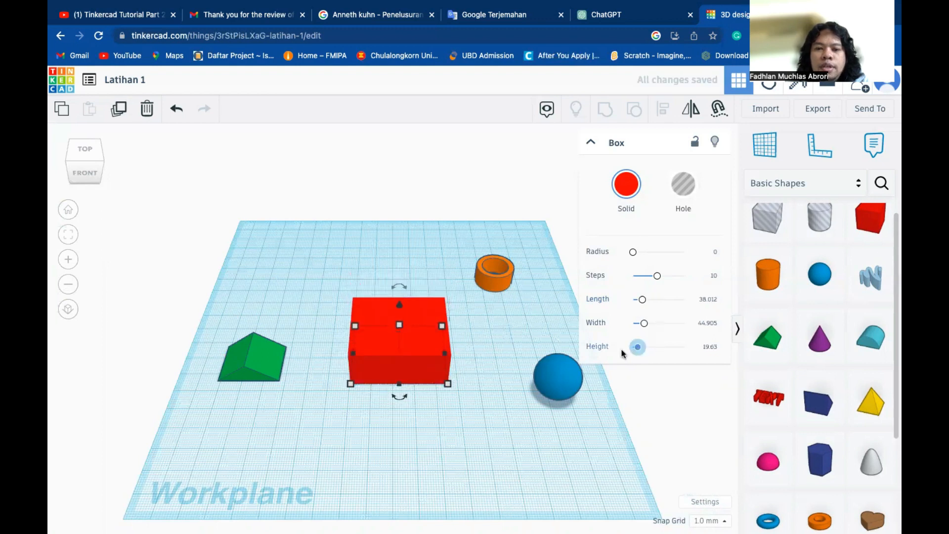
Set both base dimensions of the red box to 20 mm directly on the workplane and deselect it
mouse_move(447, 384)
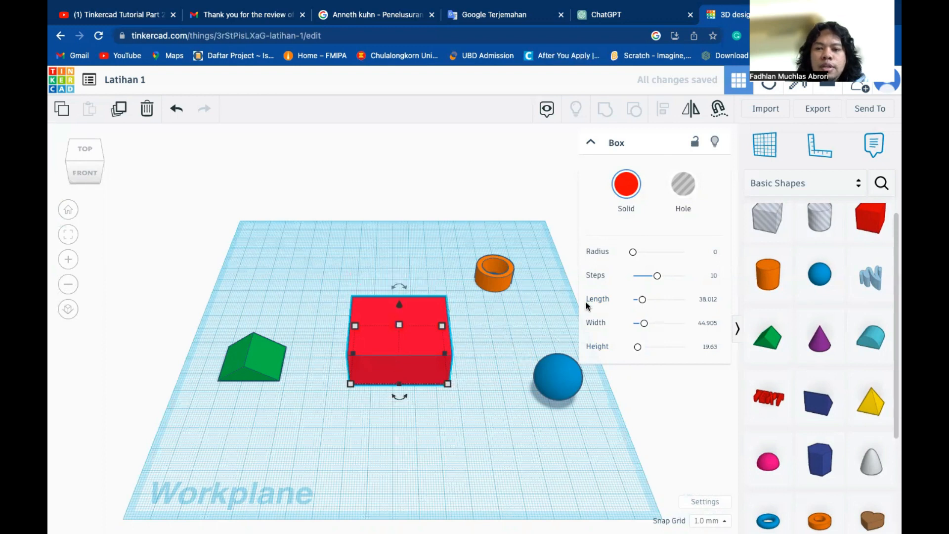
mouse_move(447, 353)
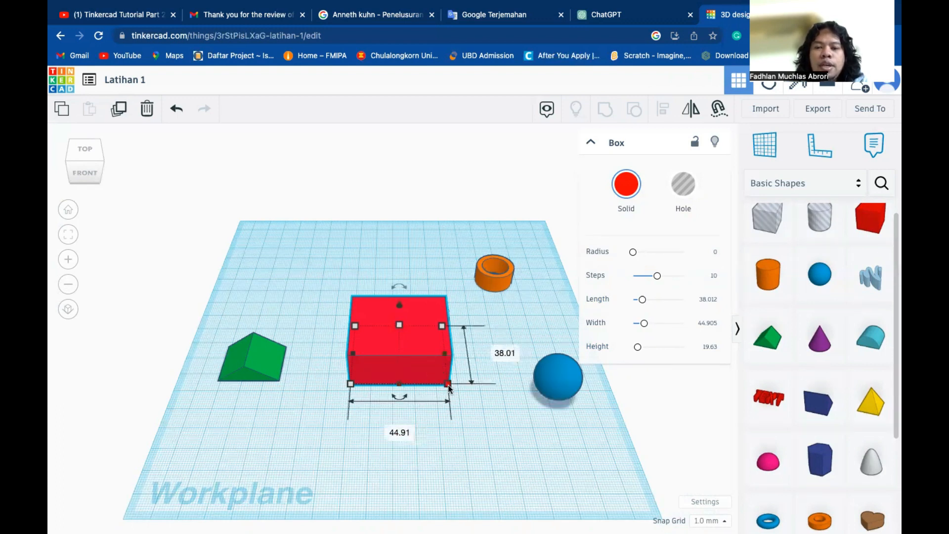
click(506, 354)
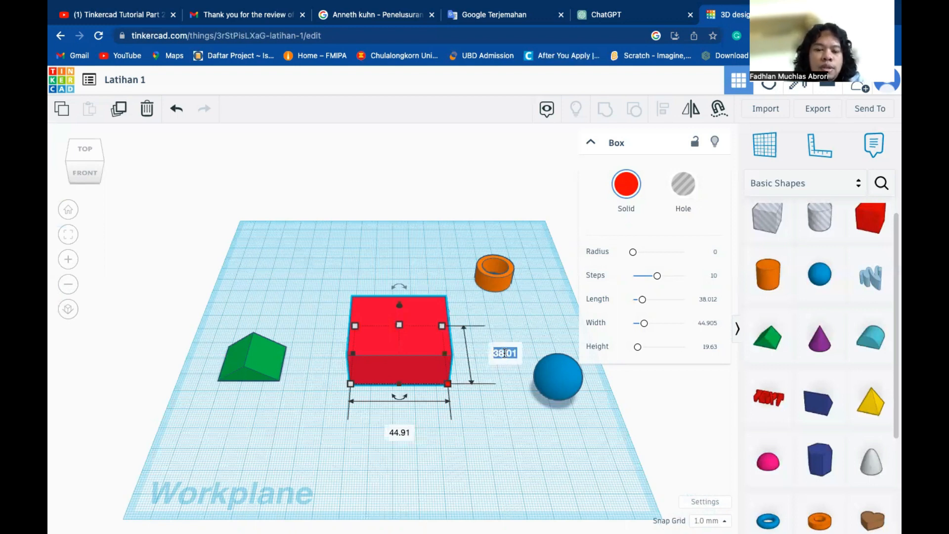
text(20)
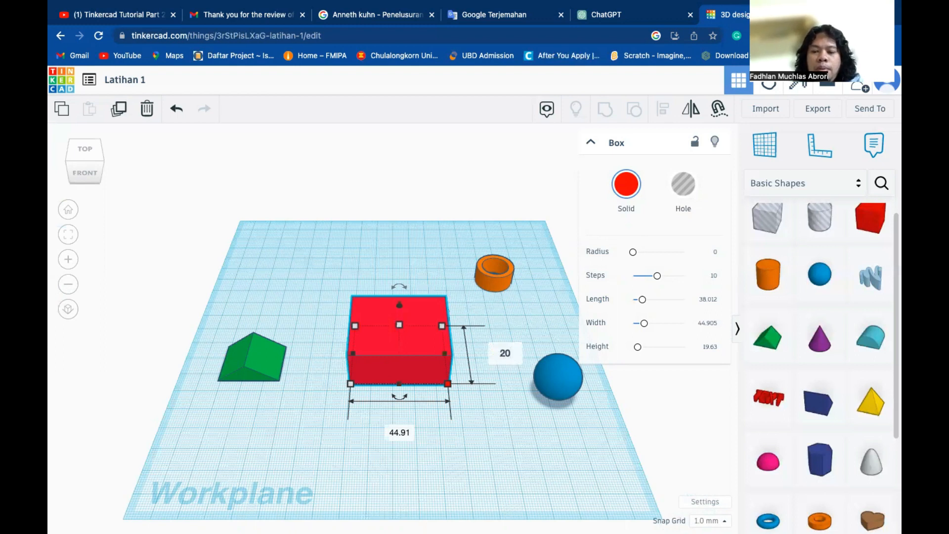
key(Return)
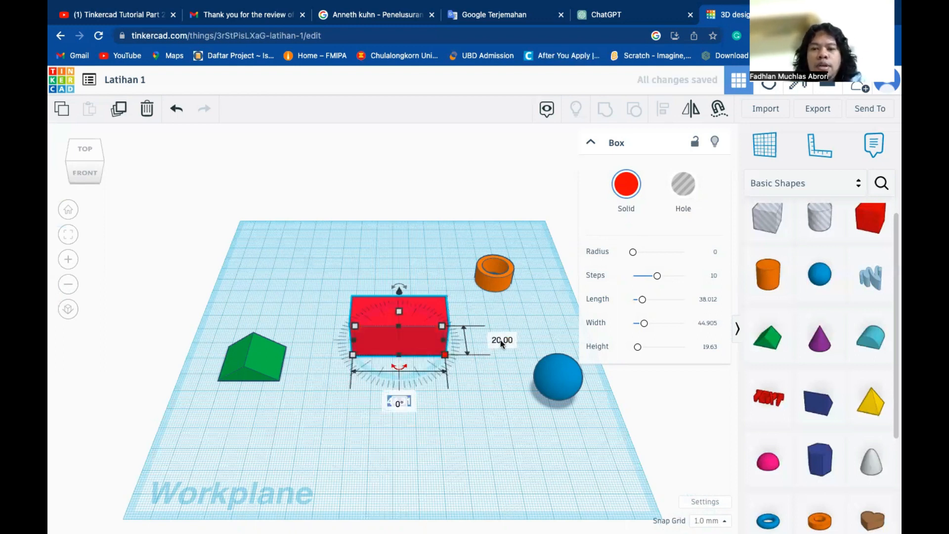
key(Tab)
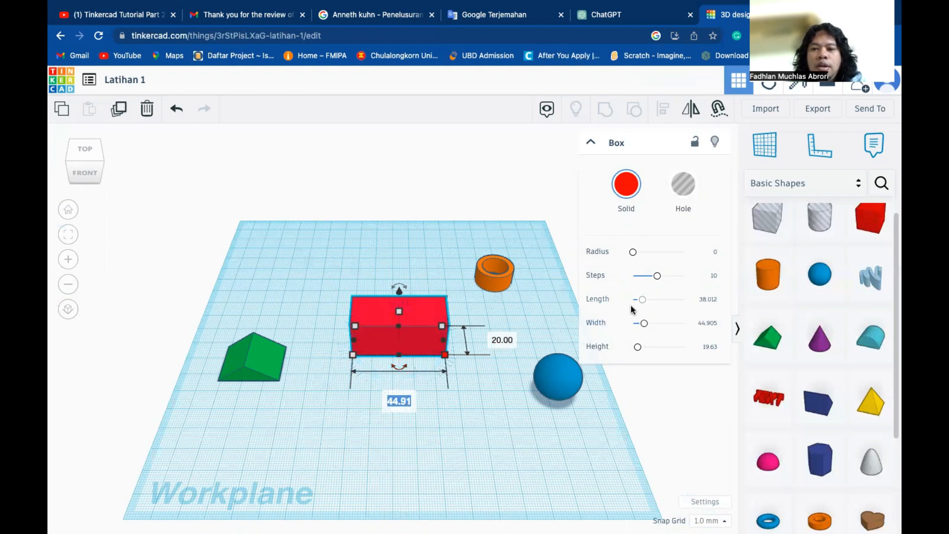
text(20)
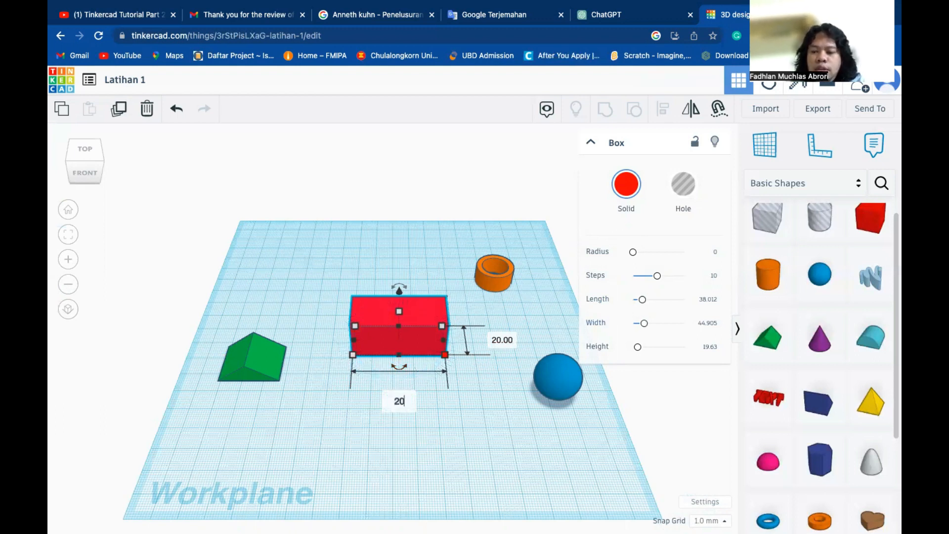
key(Return)
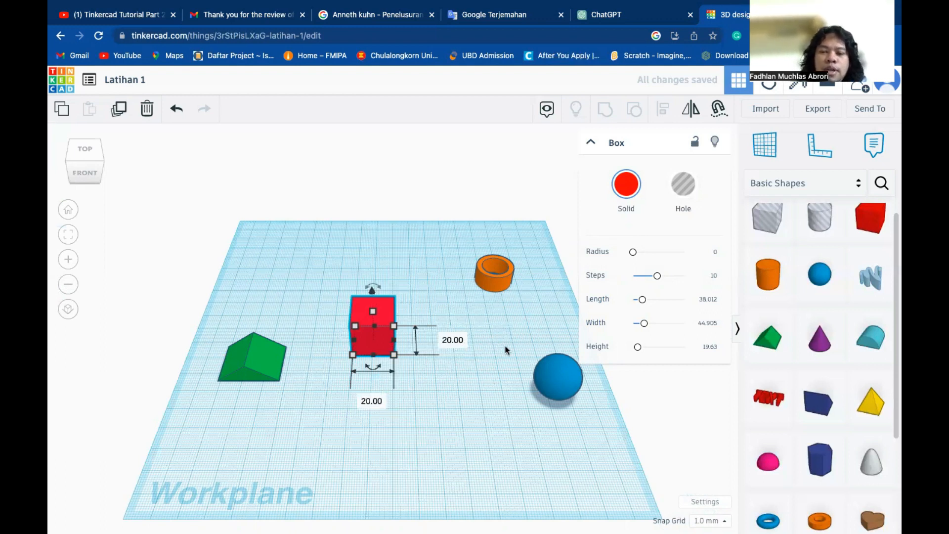
click(426, 381)
Round the red box's edges by setting its Radius to 20
right_drag(426, 381, 428, 366)
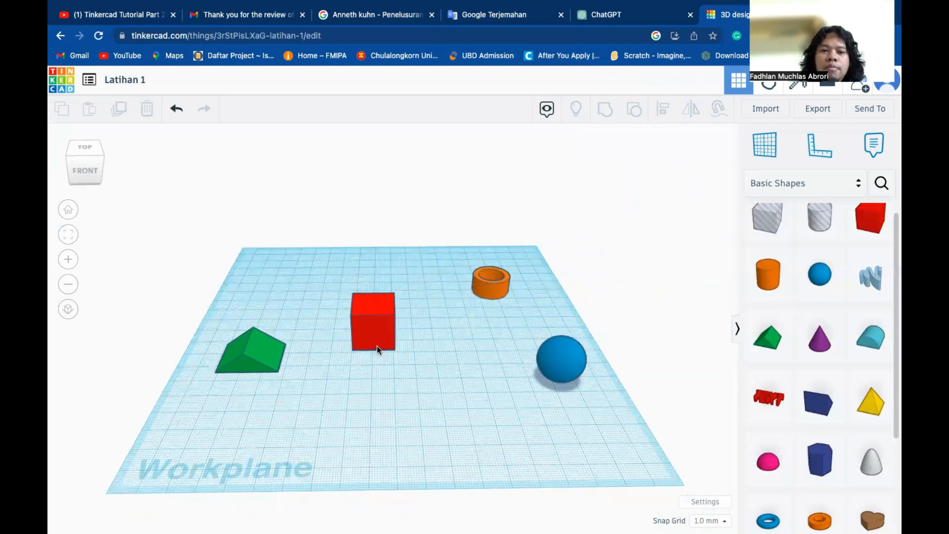
scroll(377, 346, up, 1)
click(379, 325)
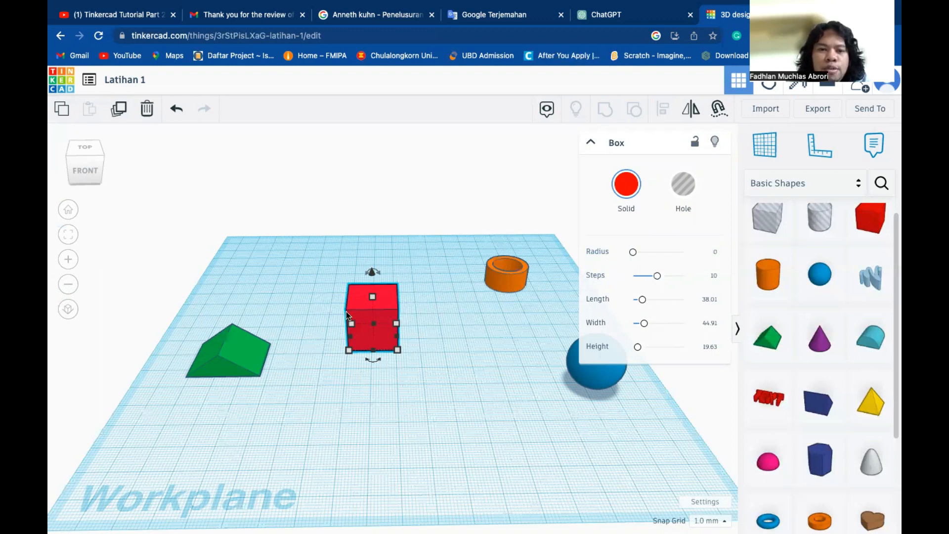
scroll(450, 267, up, 1)
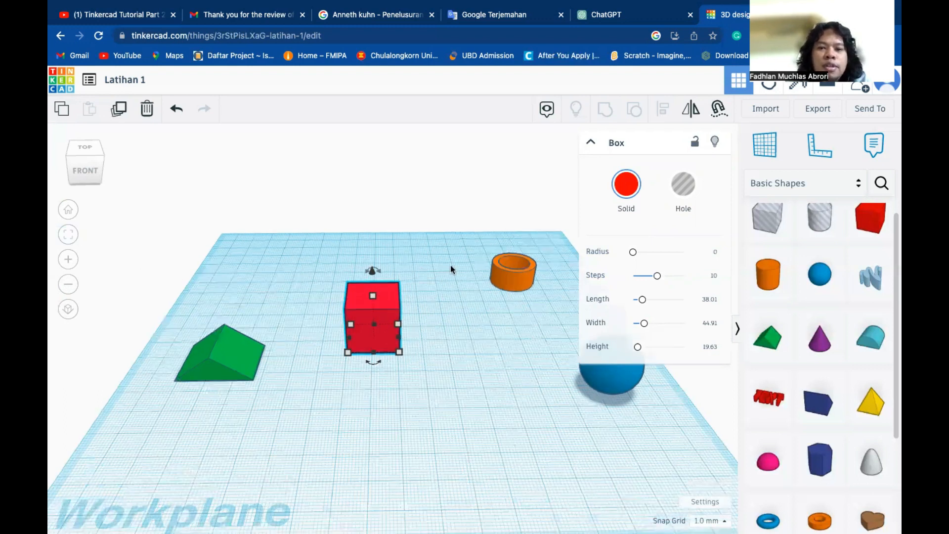
key(f)
drag(636, 257, 700, 255)
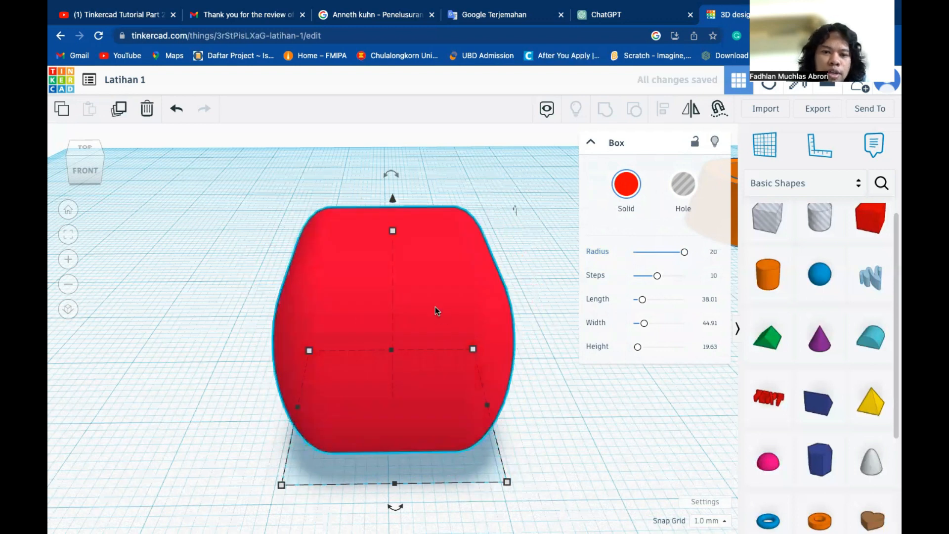
Try Radius 2.184 with 4 Steps and Radius 10.69 with 17 Steps on the red box's edges
drag(685, 253, 638, 255)
scroll(542, 284, up, 1)
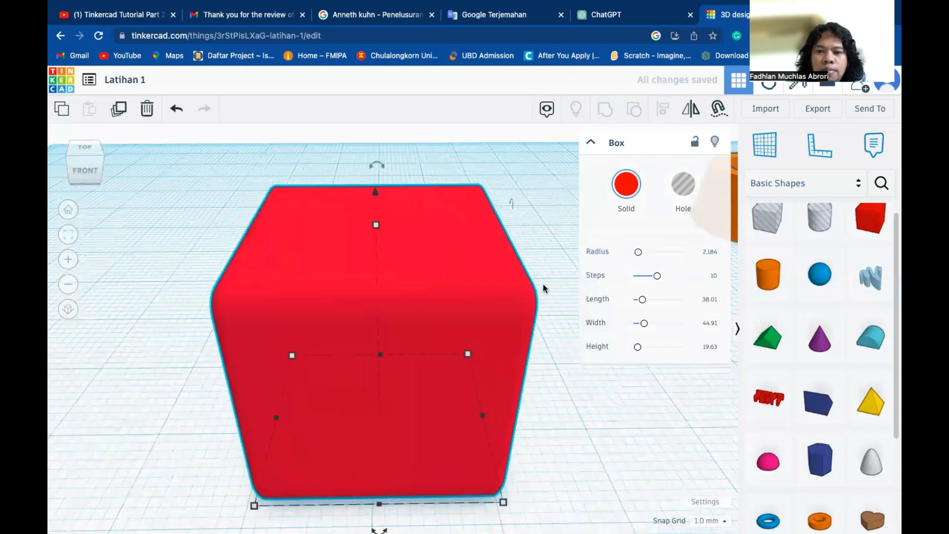
scroll(543, 283, up, 3)
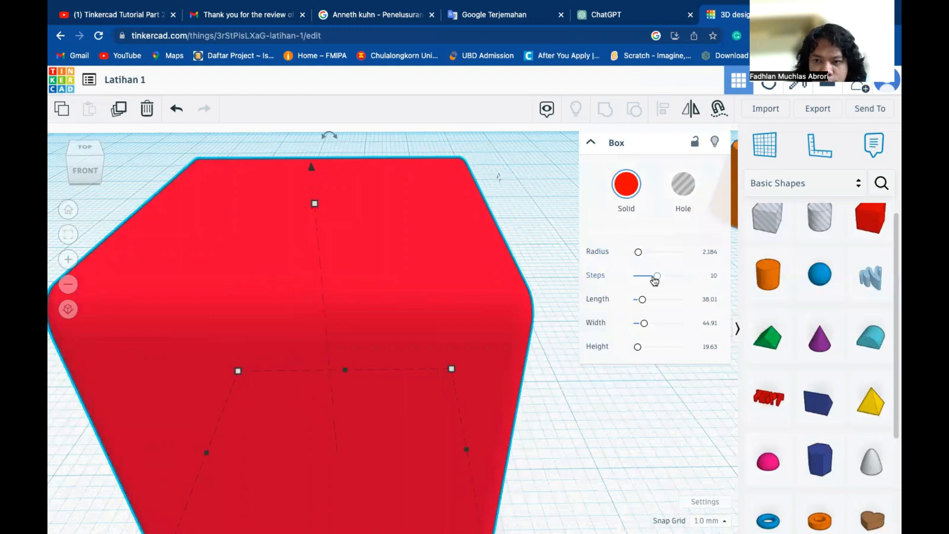
drag(655, 280, 639, 282)
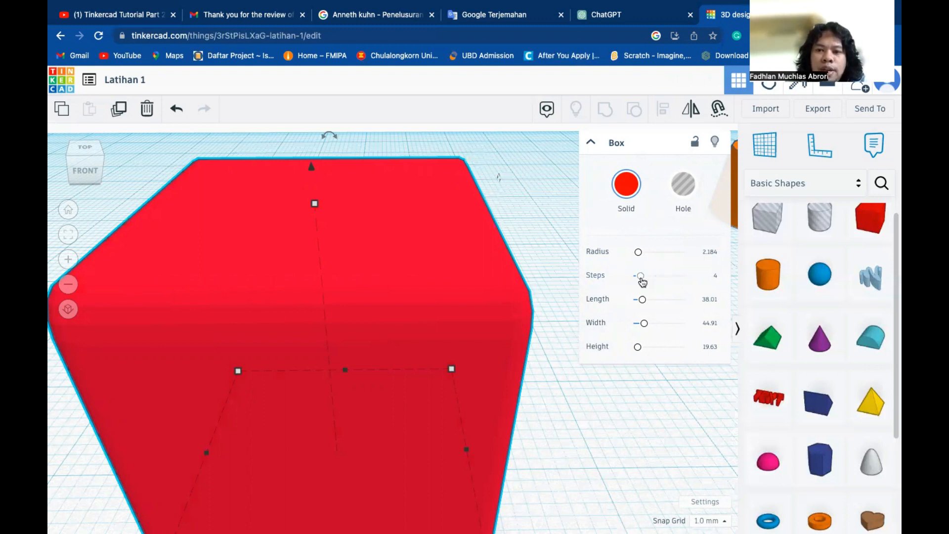
drag(643, 280, 676, 281)
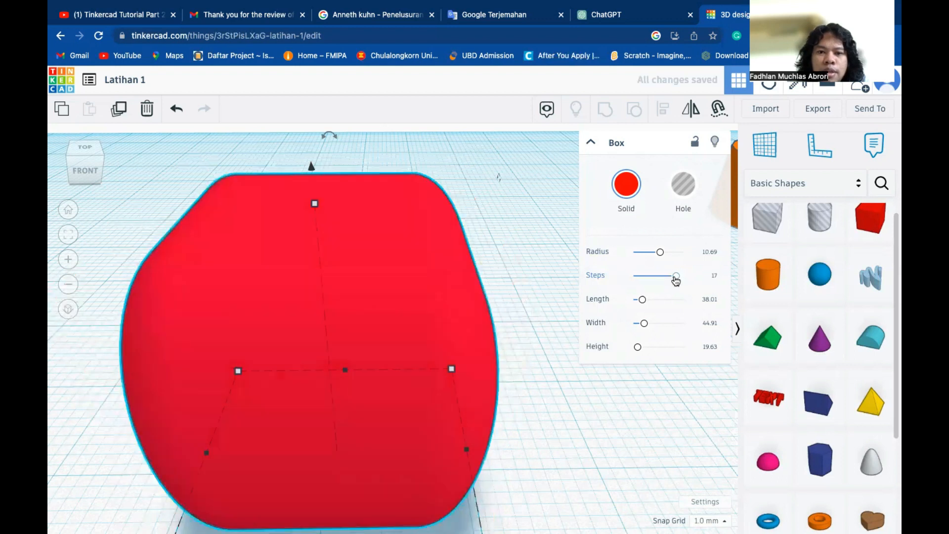
Restore the red box's sharp edges by setting Steps to 2 and Radius to 0
click(647, 280)
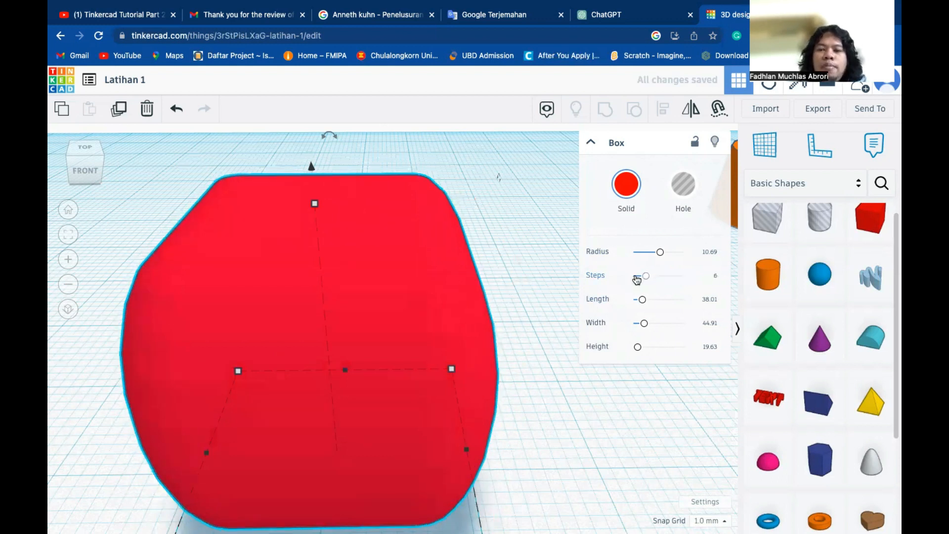
click(637, 280)
drag(655, 253, 630, 251)
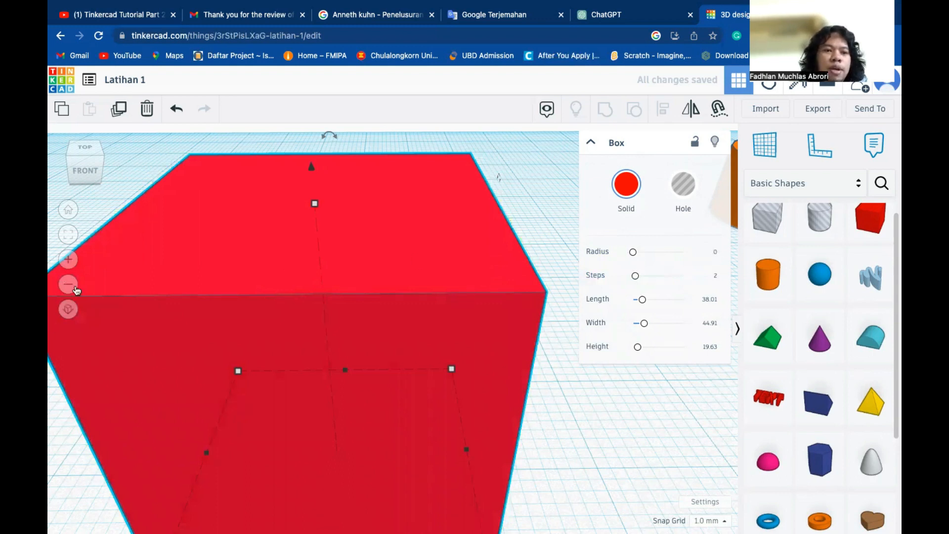
Place a brown heart from the Basic Shapes in front of the red box and delete it again
click(76, 289)
click(75, 289)
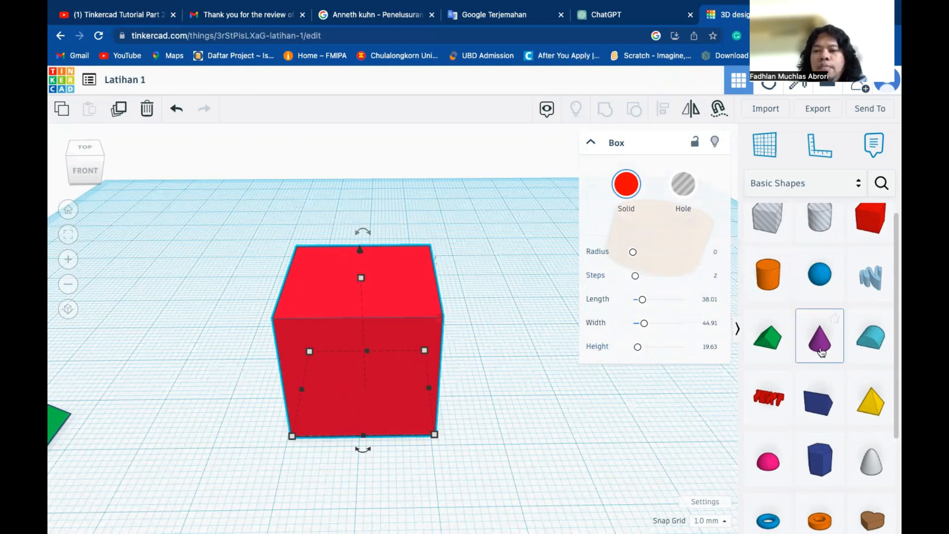
scroll(839, 462, down, 1)
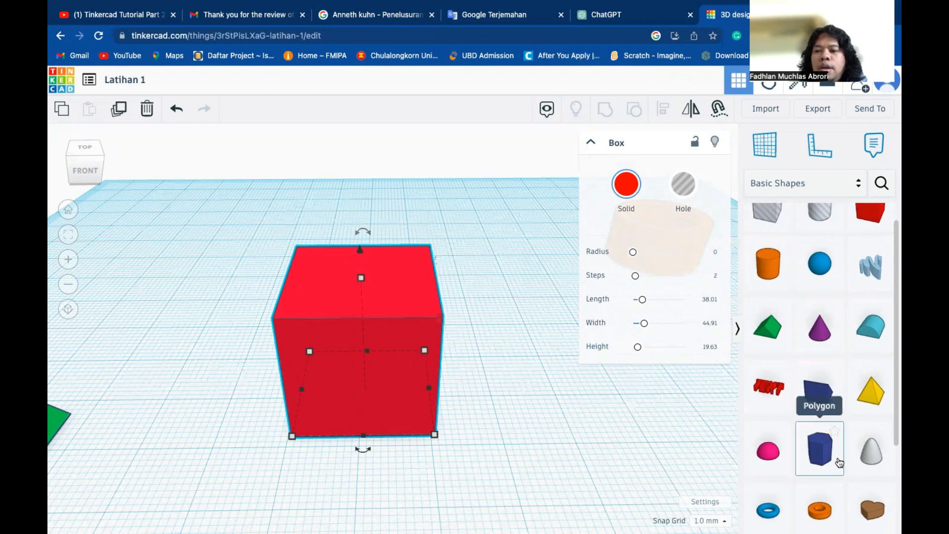
scroll(873, 393, down, 3)
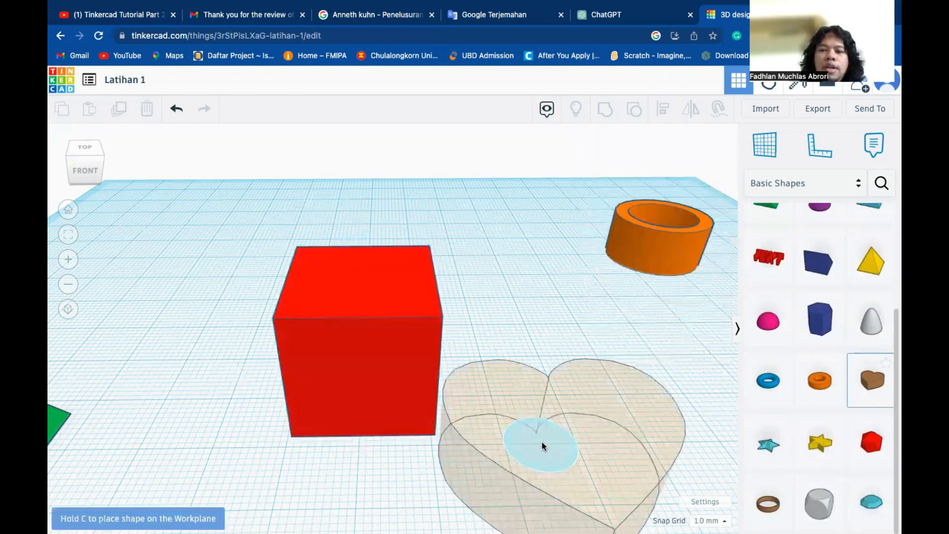
click(560, 429)
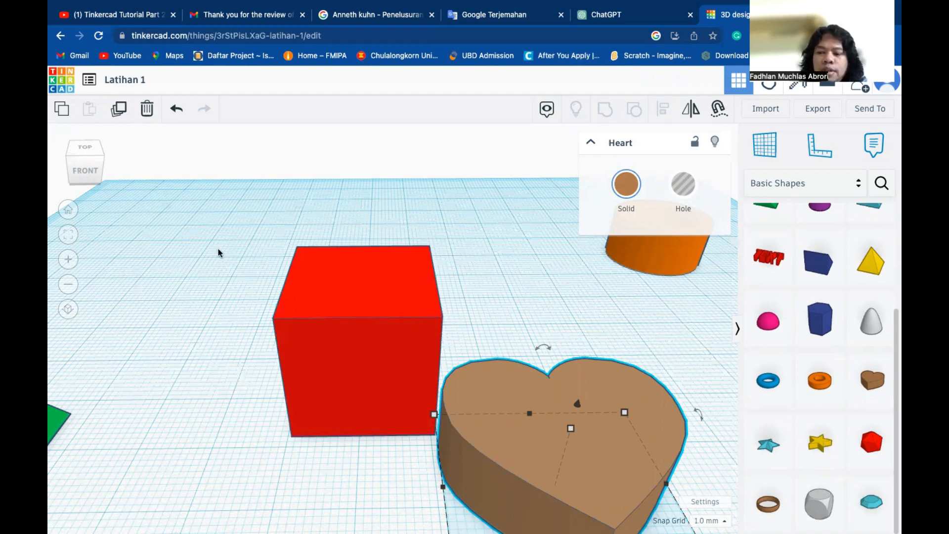
key(Delete)
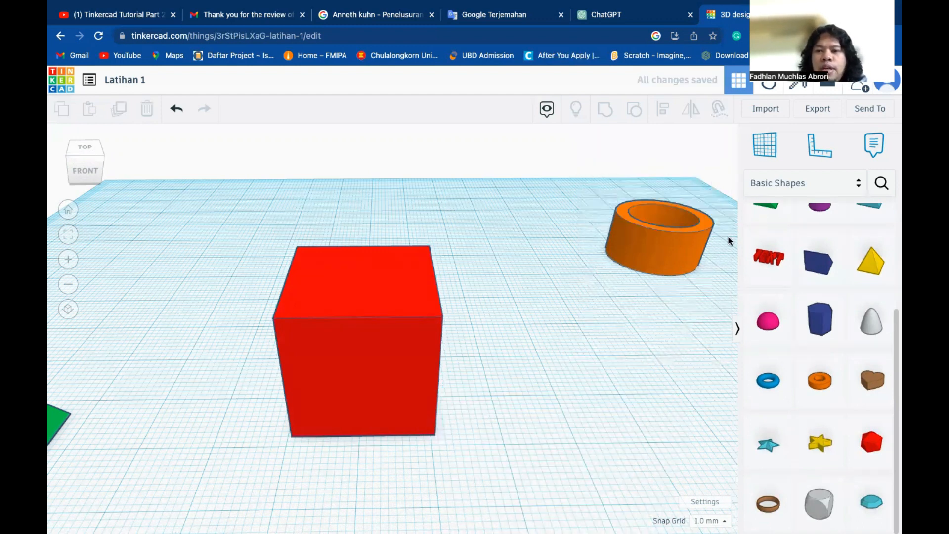
Set the orange tube's Radius to 13.305, Wall Thickness to 1.99, Sides to 36, Bevel to 3.017 and Bevel Segments to 7
click(681, 247)
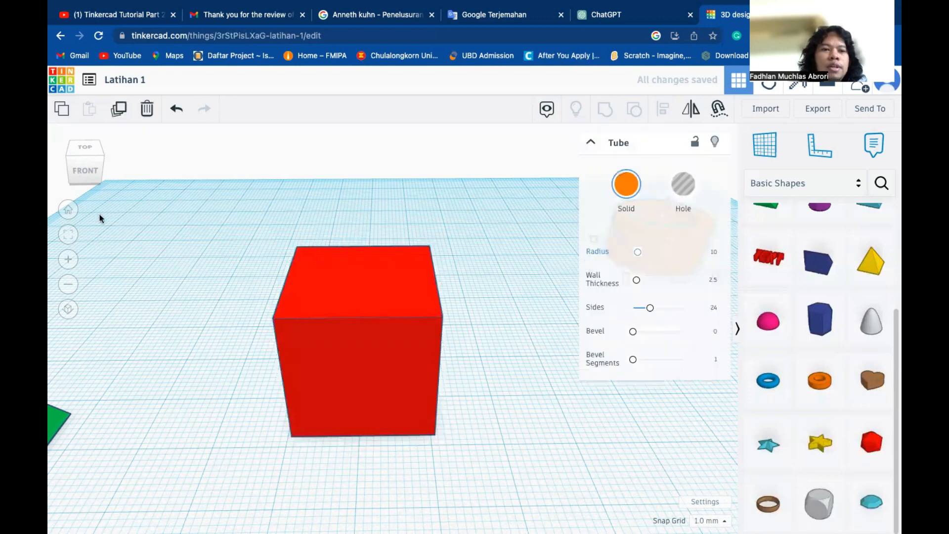
click(72, 242)
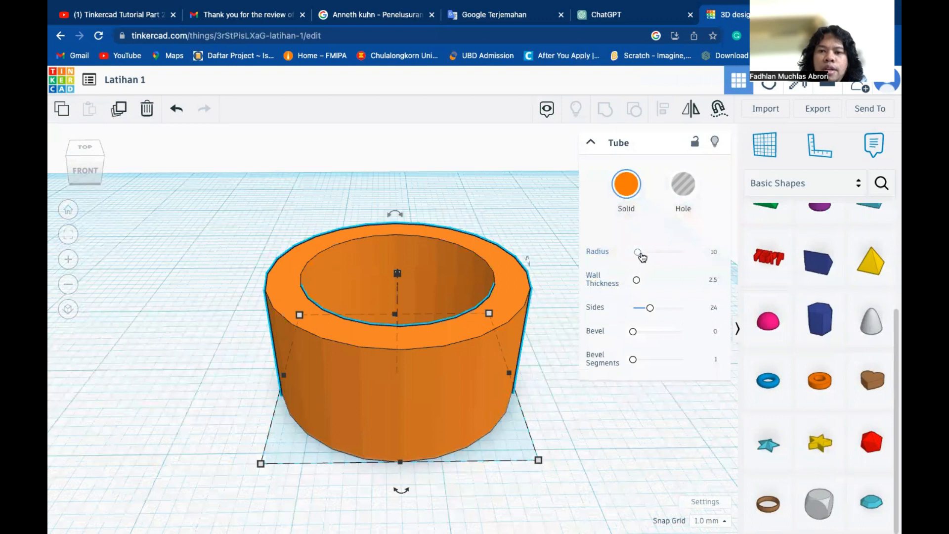
mouse_move(639, 255)
mouse_down()
mouse_move(650, 255)
mouse_move(639, 254)
mouse_up()
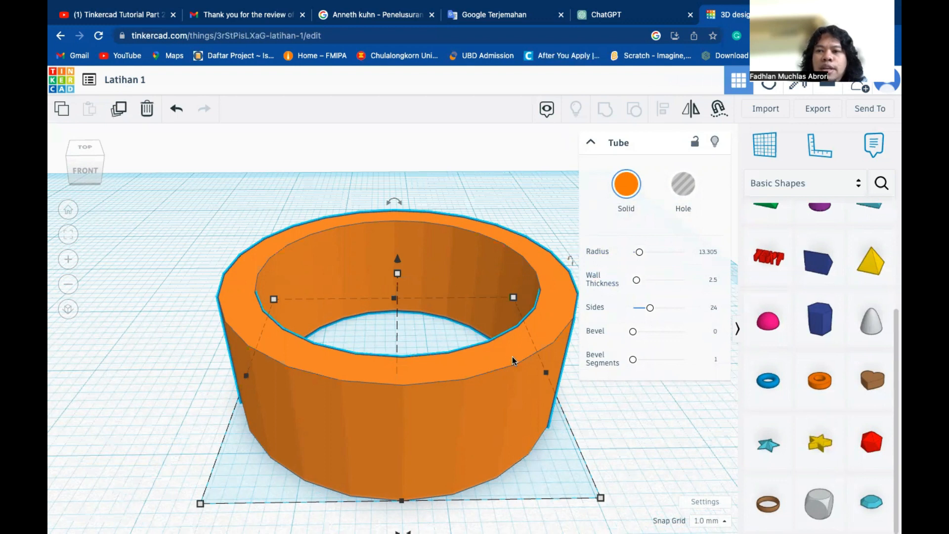
drag(638, 282, 656, 332)
drag(683, 335, 647, 362)
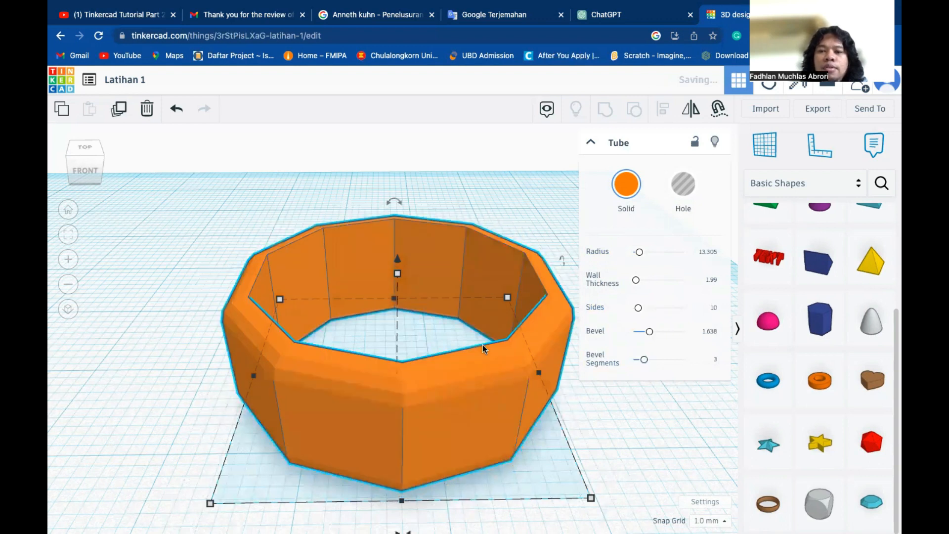
drag(644, 361, 653, 362)
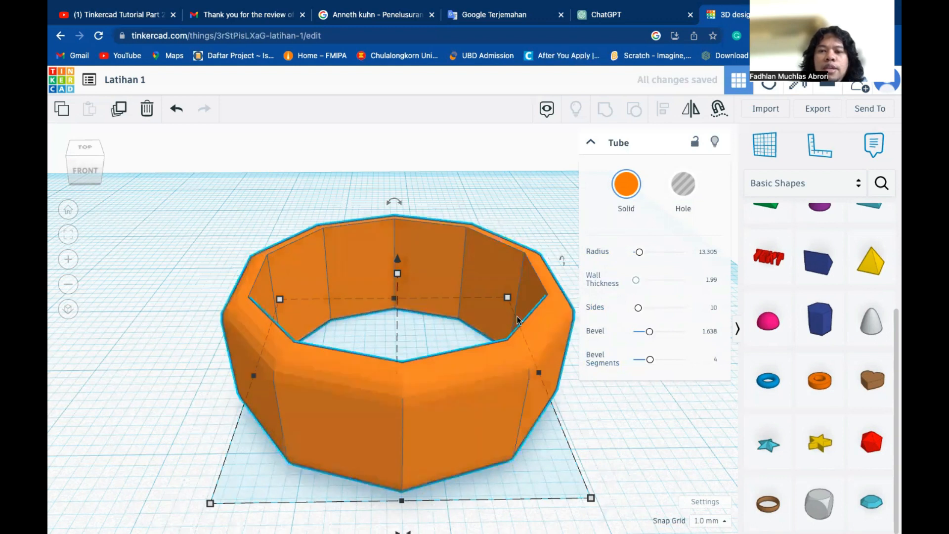
drag(638, 307, 668, 360)
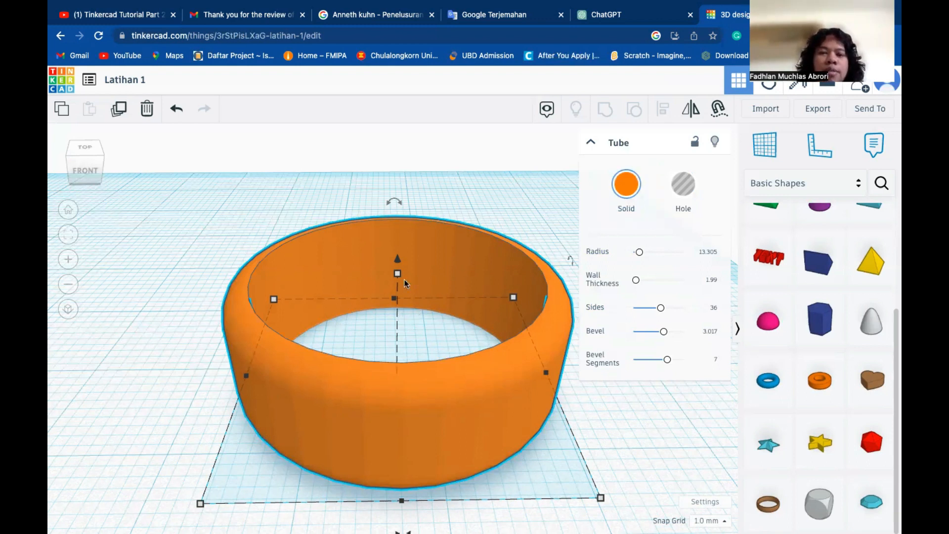
Recolour the tube green and replace that with the bright pink preset colour
mouse_move(398, 276)
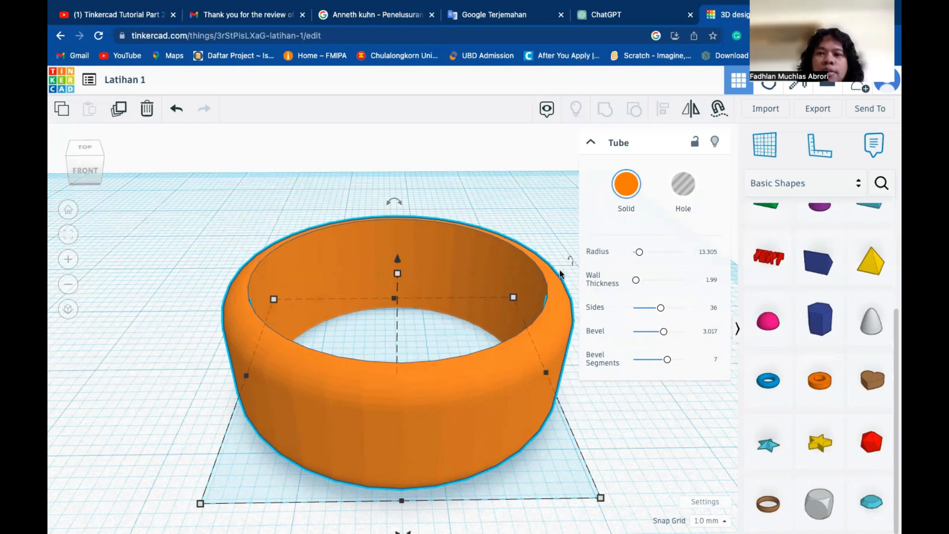
click(631, 188)
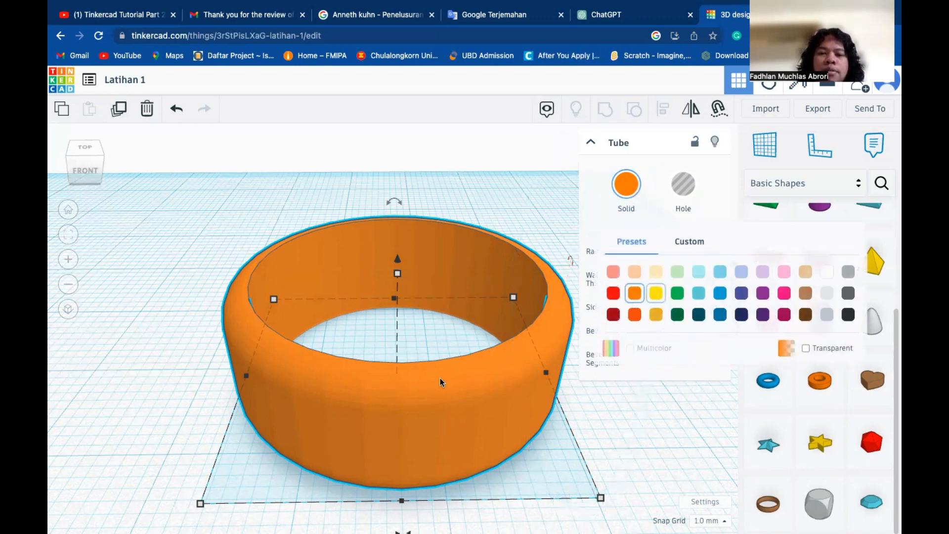
click(684, 295)
click(632, 185)
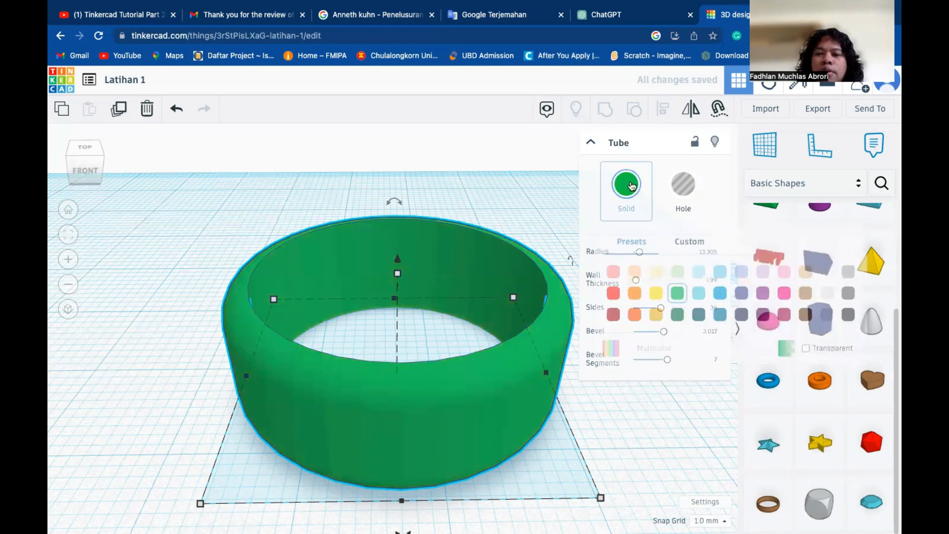
click(784, 293)
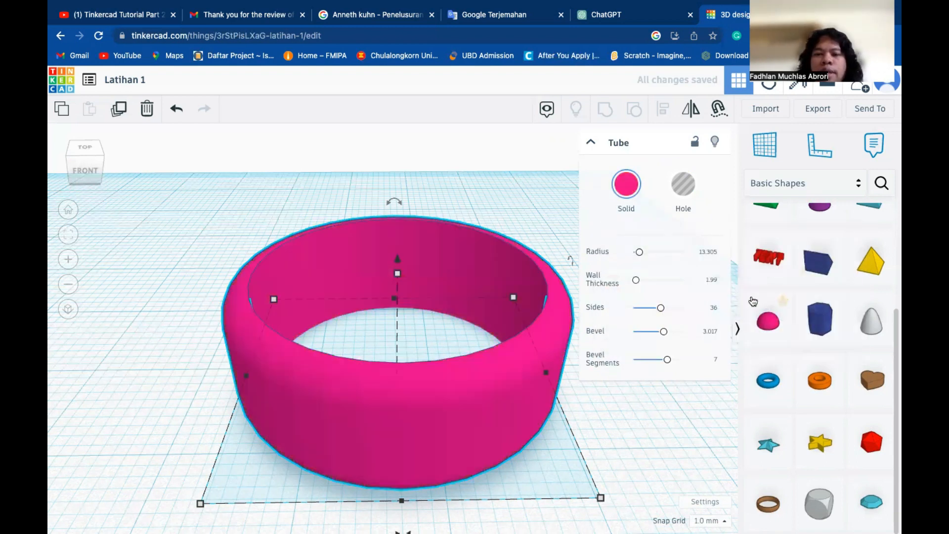
Make the pink tube transparent and turn its transparency back off
click(632, 191)
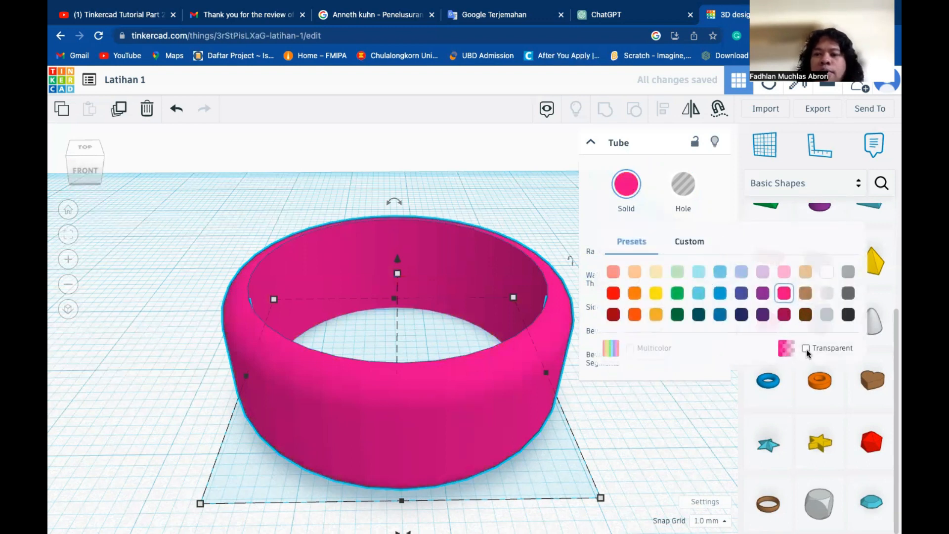
click(805, 349)
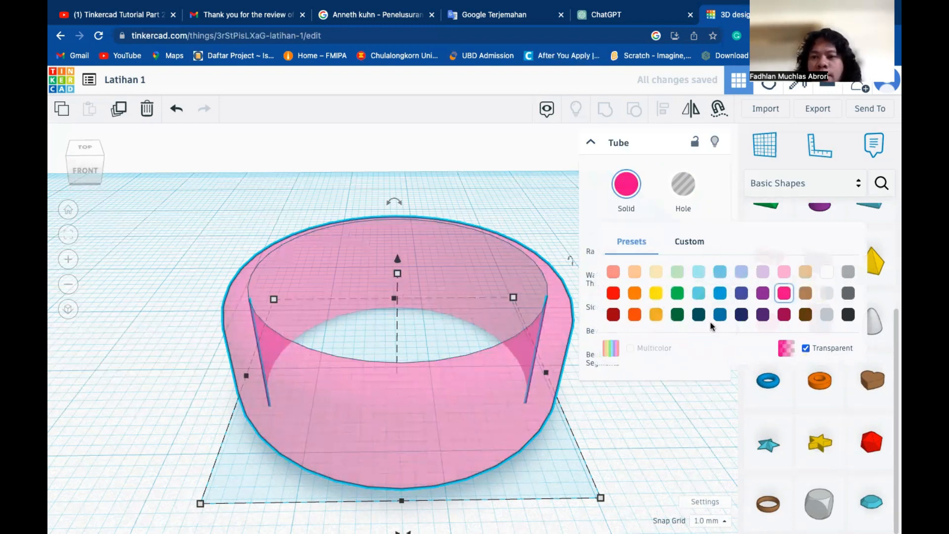
click(805, 349)
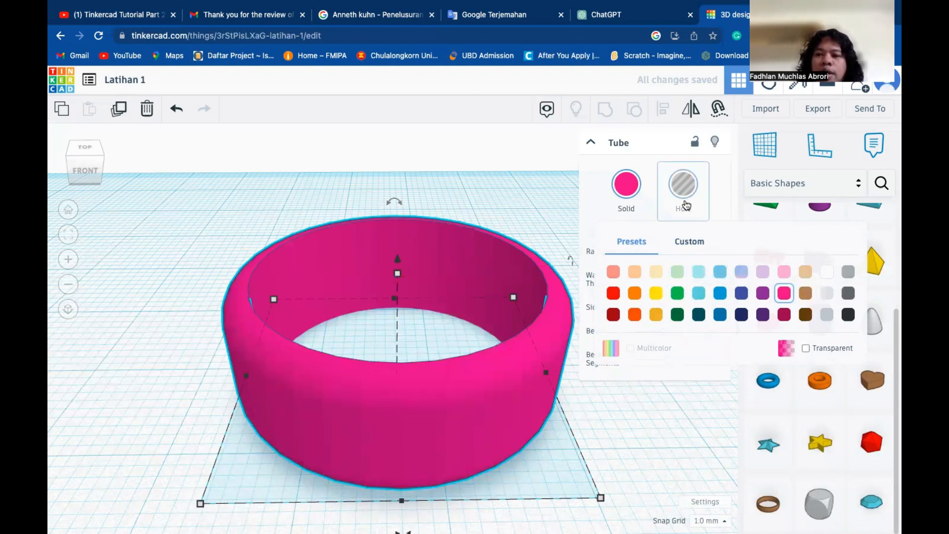
Compare the custom colour controls with the preset colours available for the tube
click(689, 244)
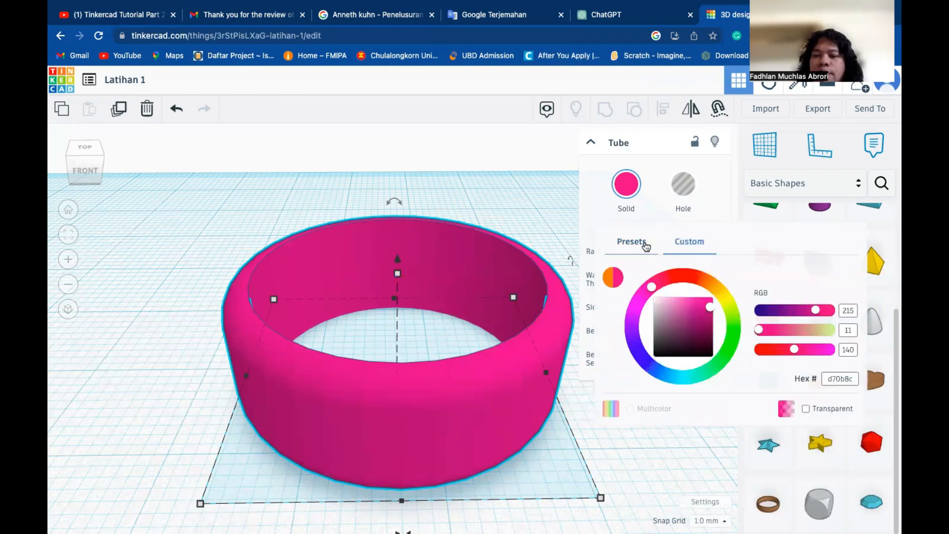
click(632, 243)
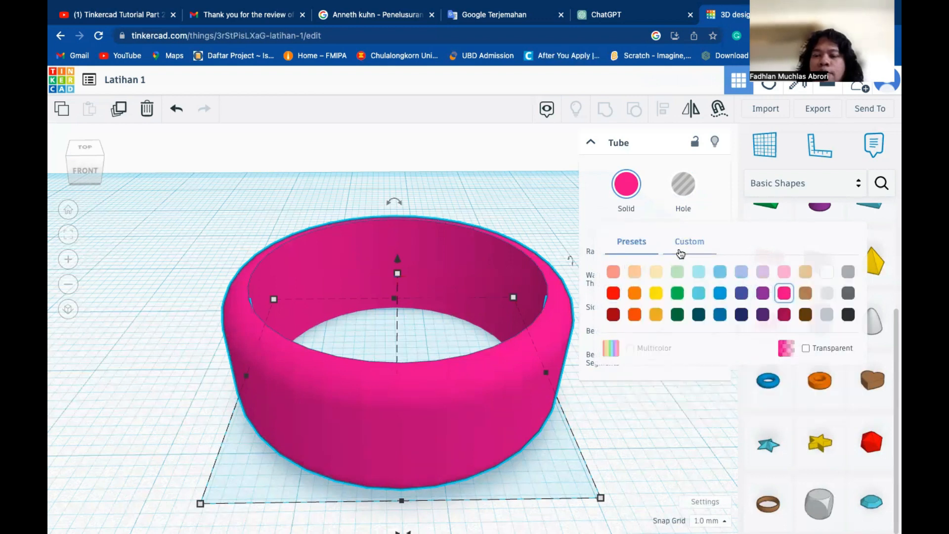
click(688, 244)
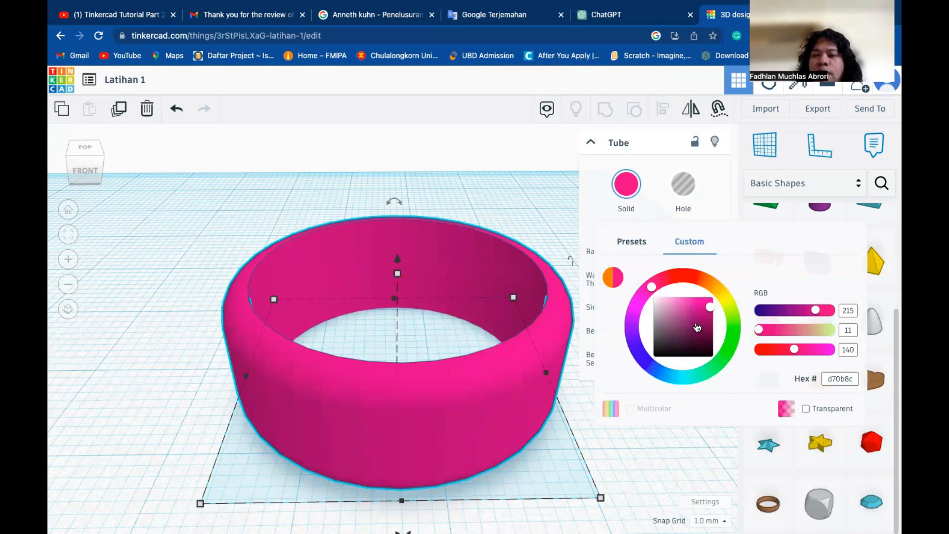
click(640, 246)
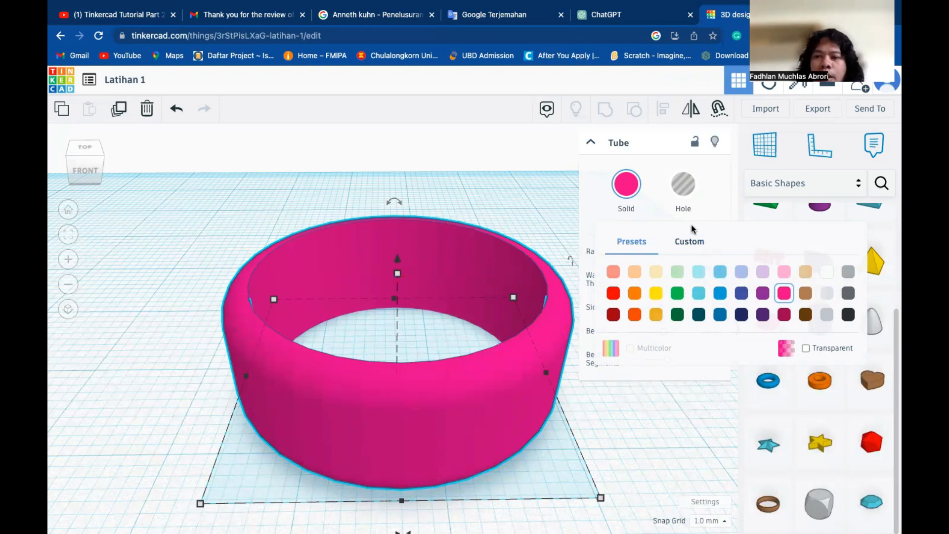
Turn the tube into a hole and back into a solid
click(678, 198)
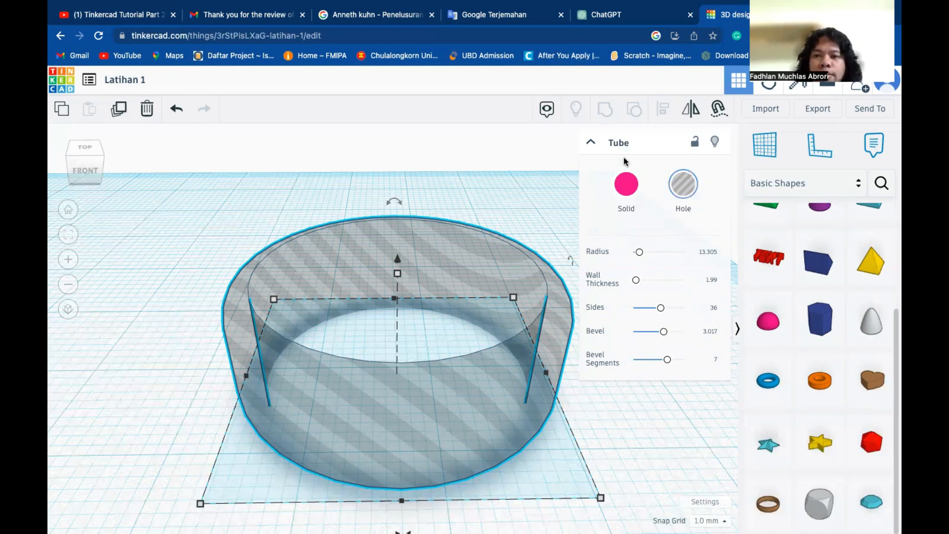
click(621, 187)
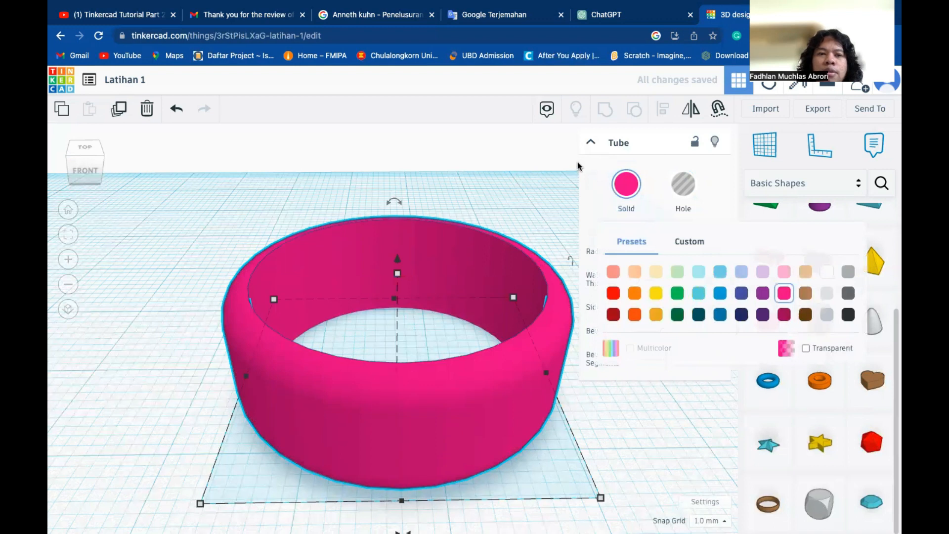
click(69, 210)
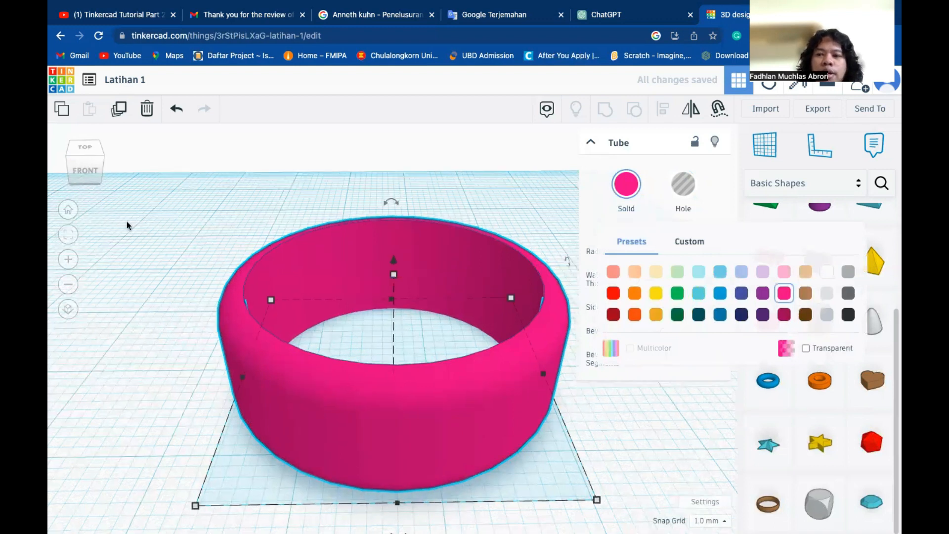
Place the Standing arms up figure from the Creatures & Characters collection between the red box and the blue sphere
click(591, 143)
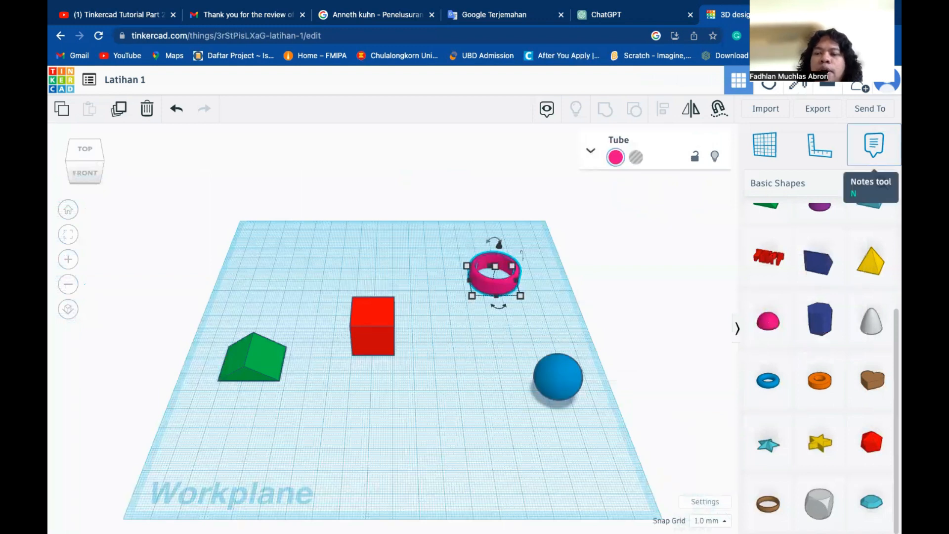
click(818, 183)
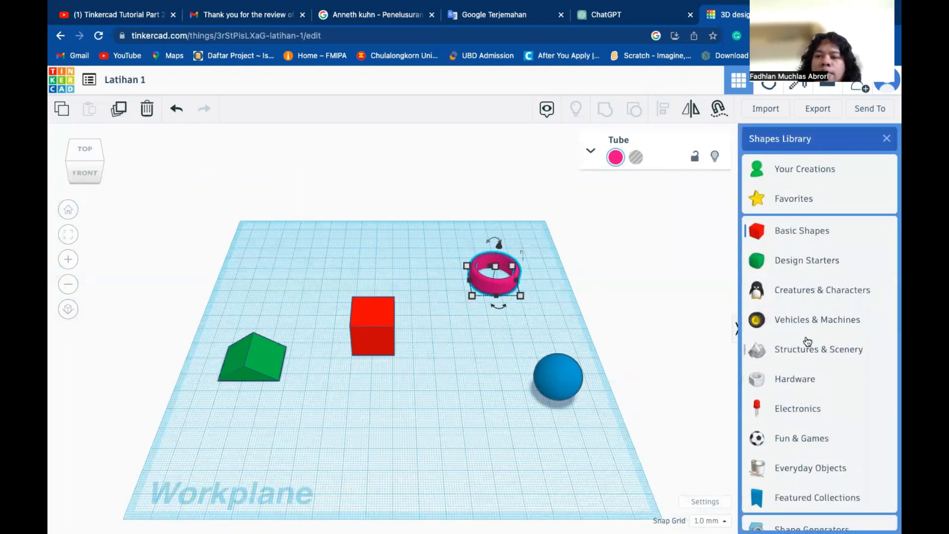
click(797, 291)
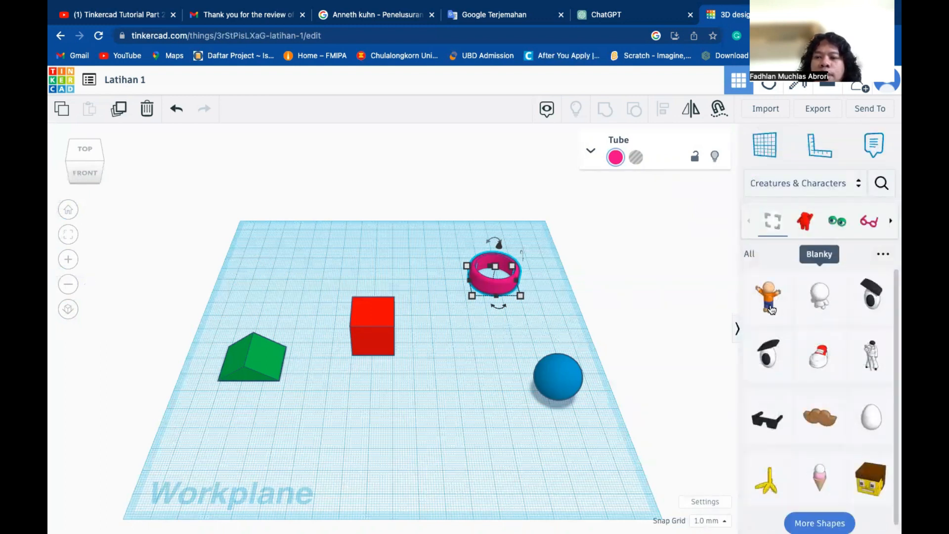
click(770, 298)
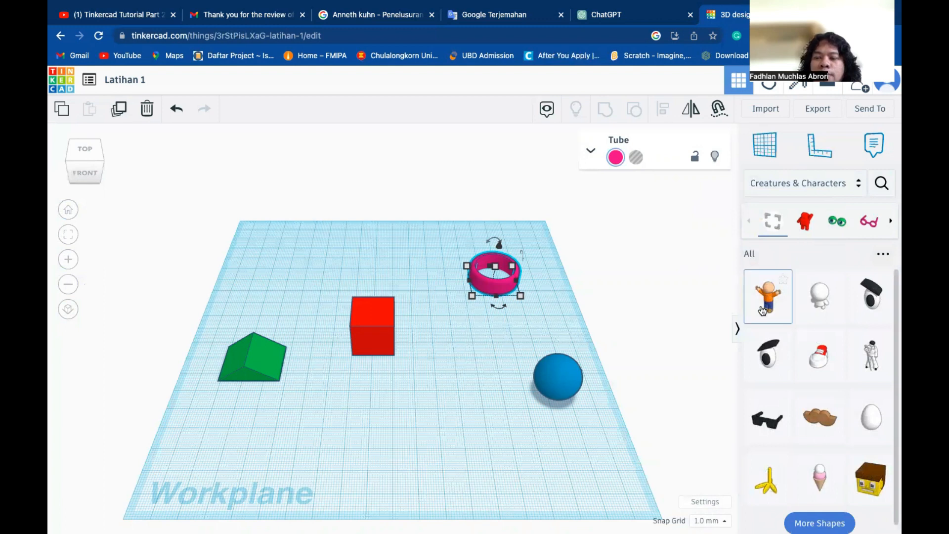
click(442, 386)
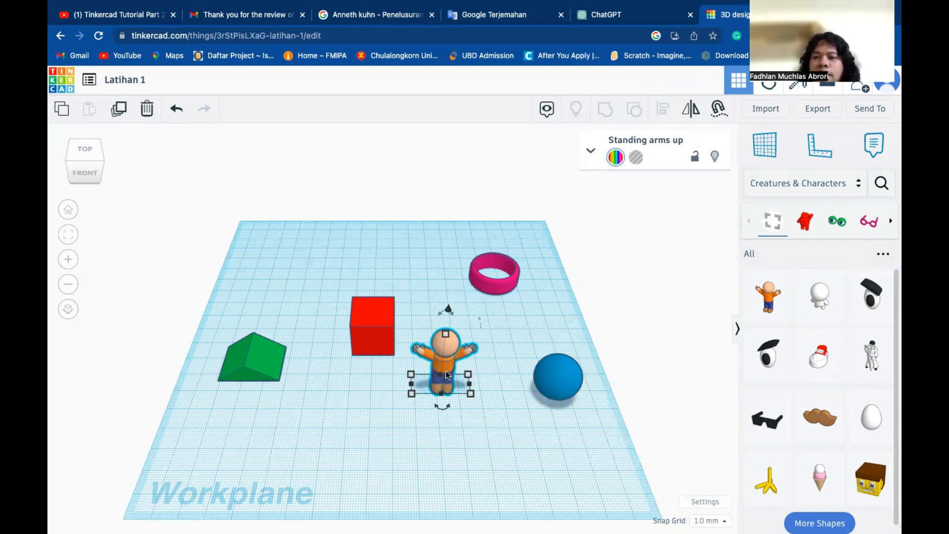
Place an Evergreen tree from the Structures & Scenery collection in front of the blue sphere
click(844, 184)
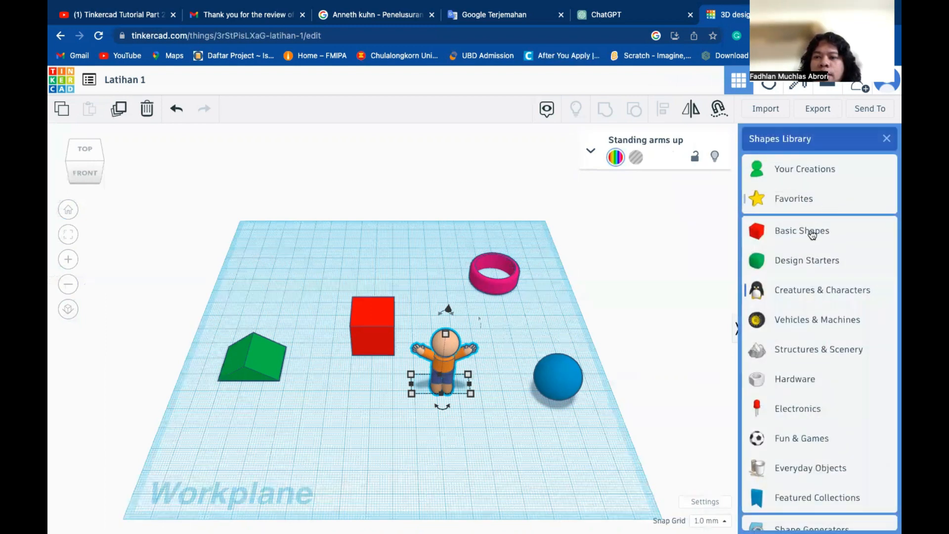
click(797, 350)
drag(666, 365, 495, 435)
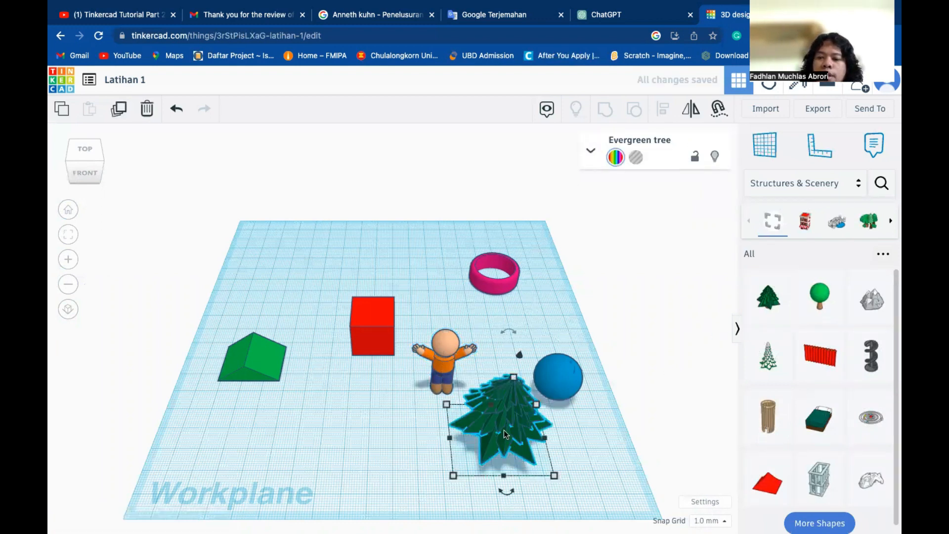
Delete the evergreen tree and the standing figure from the workplane
key(Delete)
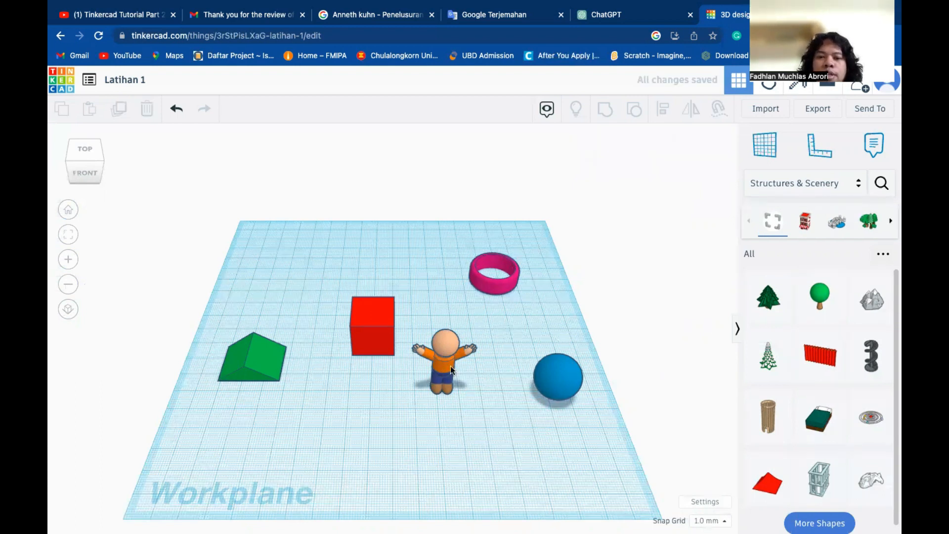
click(450, 367)
key(Delete)
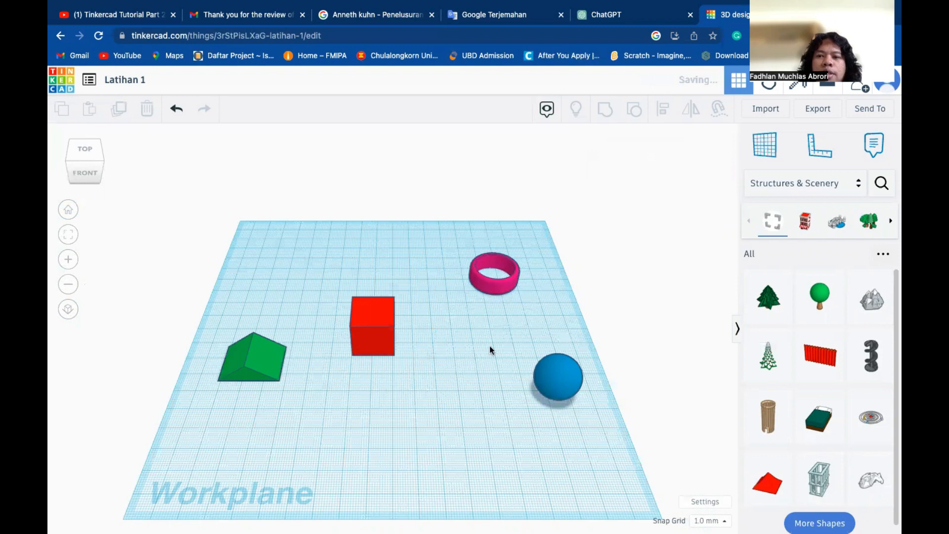
Place a Text shape from the Basic Shapes collection on the workplane in front of the red box
click(793, 184)
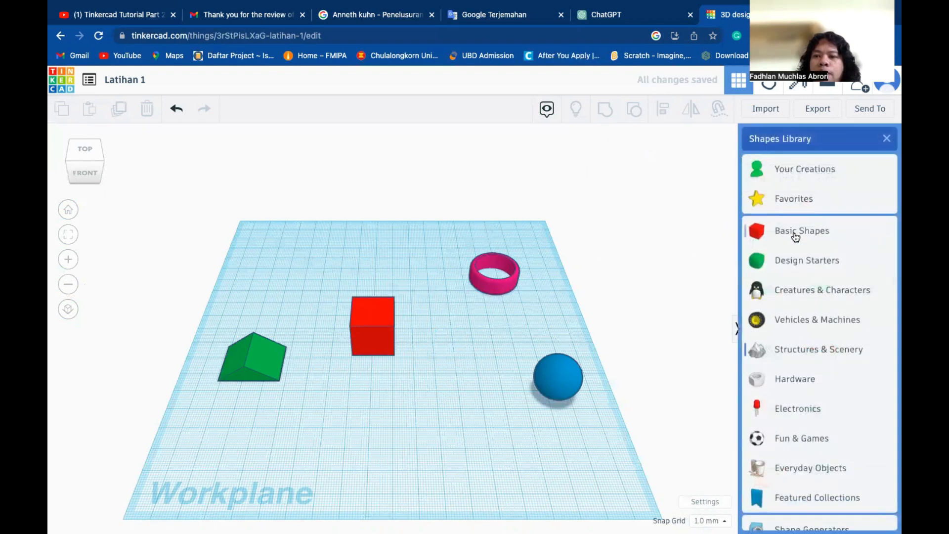
click(794, 234)
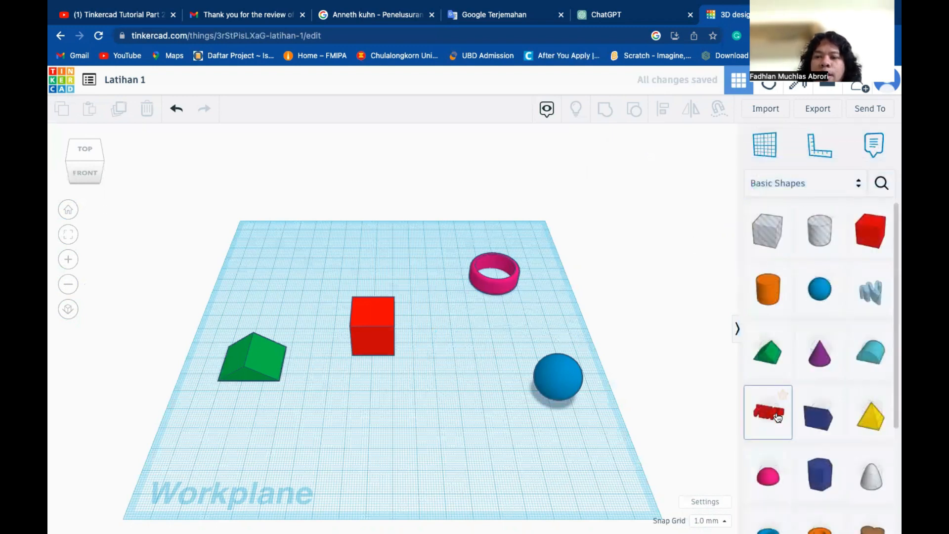
click(777, 418)
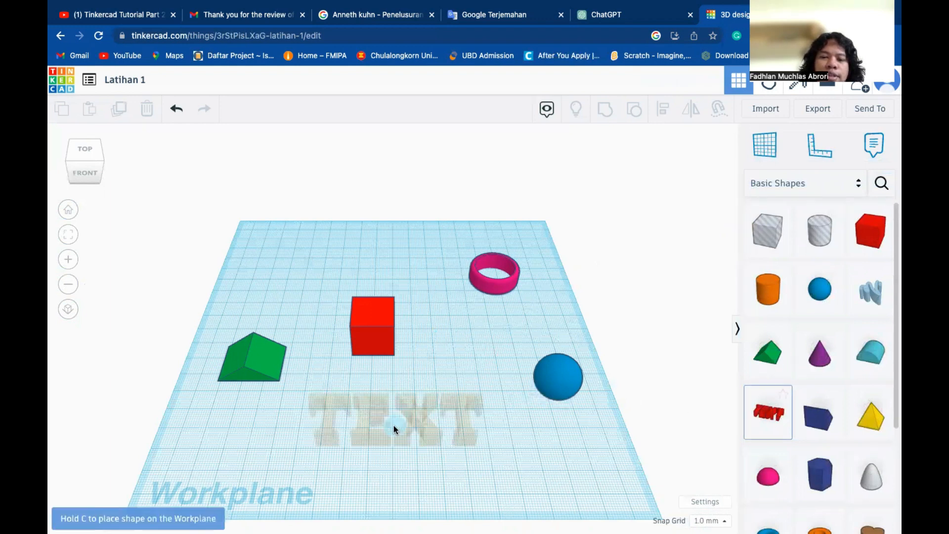
click(394, 426)
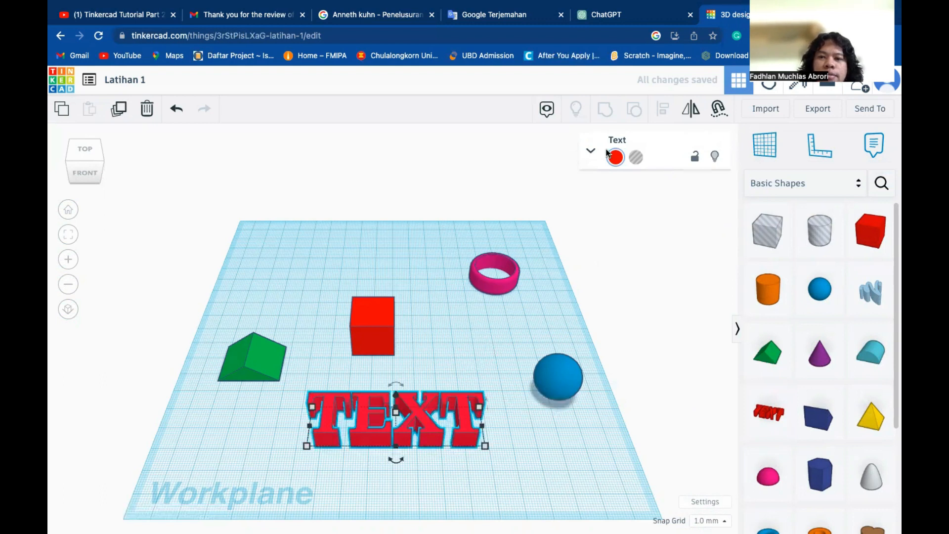
Expand the text shape's parameters and change its wording to "Math"
click(591, 151)
click(592, 150)
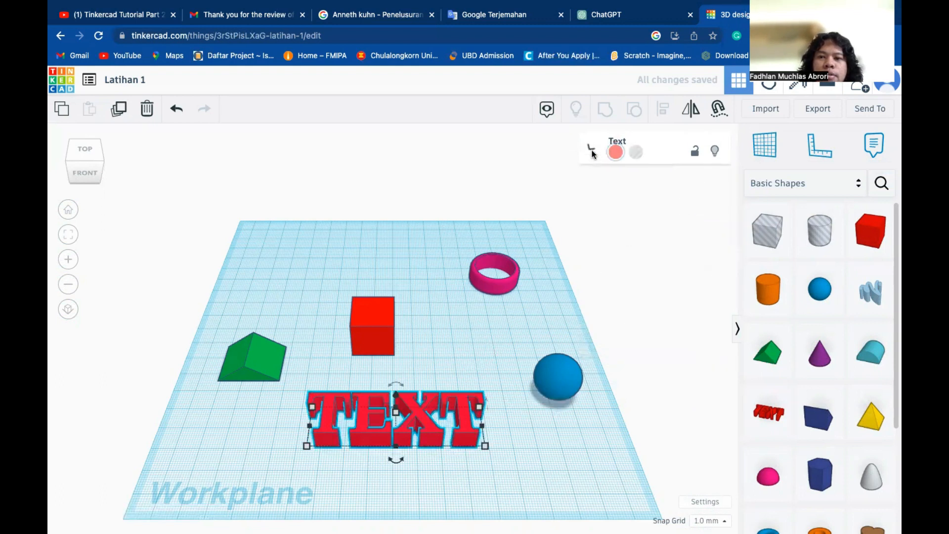
click(592, 150)
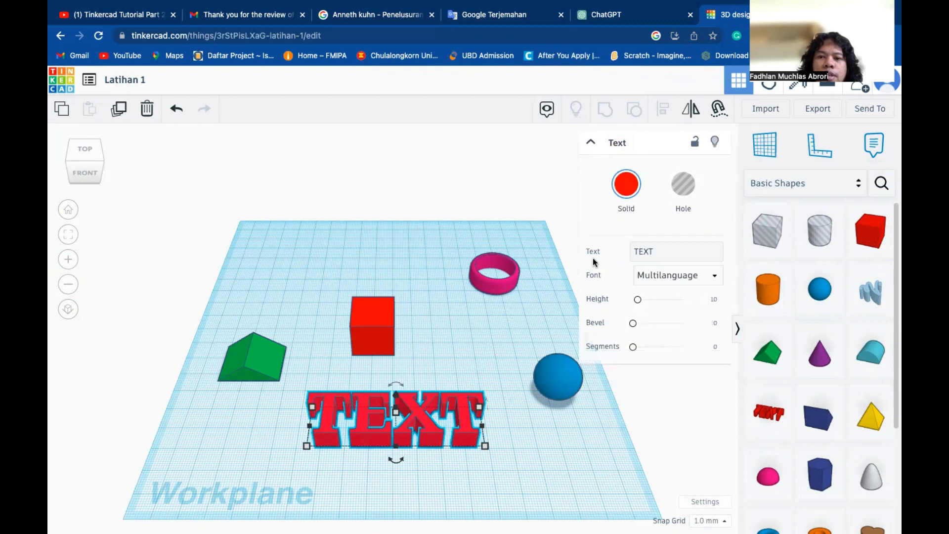
click(659, 255)
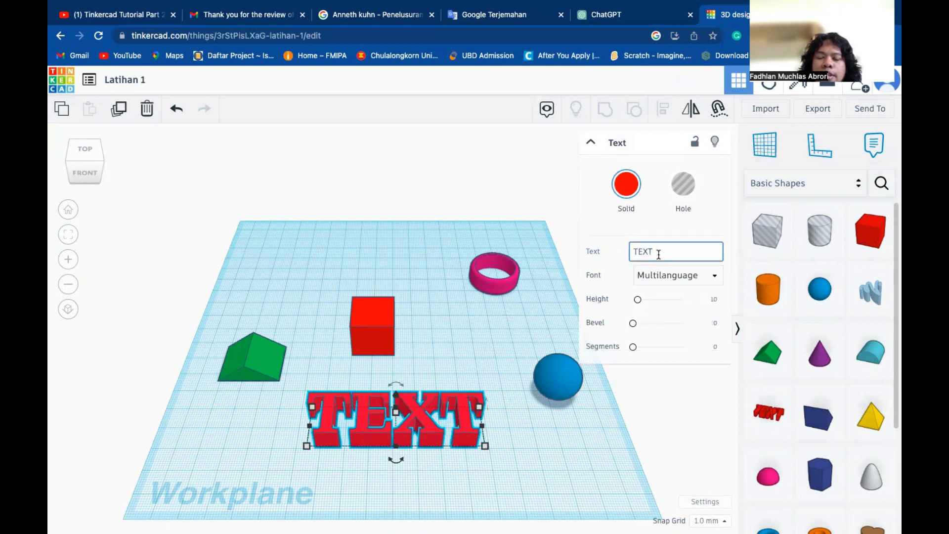
key(BackSpace)
key(BackSpace)
key(BackSpace)
key(BackSpace)
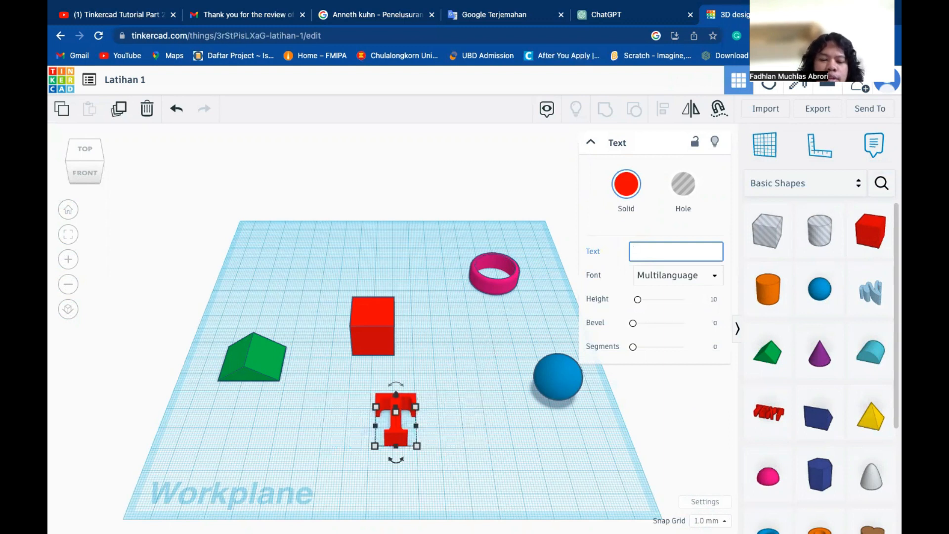
text(Math)
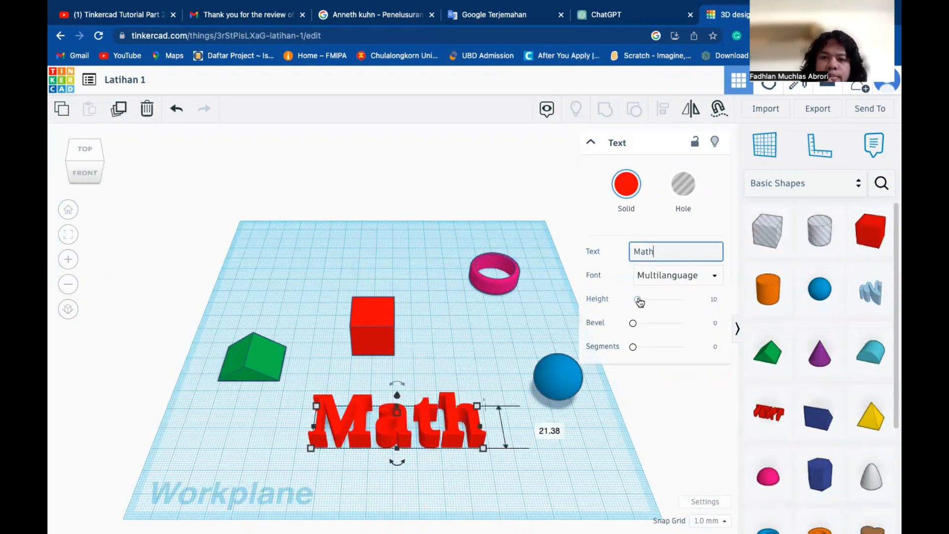
Set the Math text's height to about 29.38, bevel to about 0.82 and segments to 2, and move it behind the red box
drag(641, 303, 650, 324)
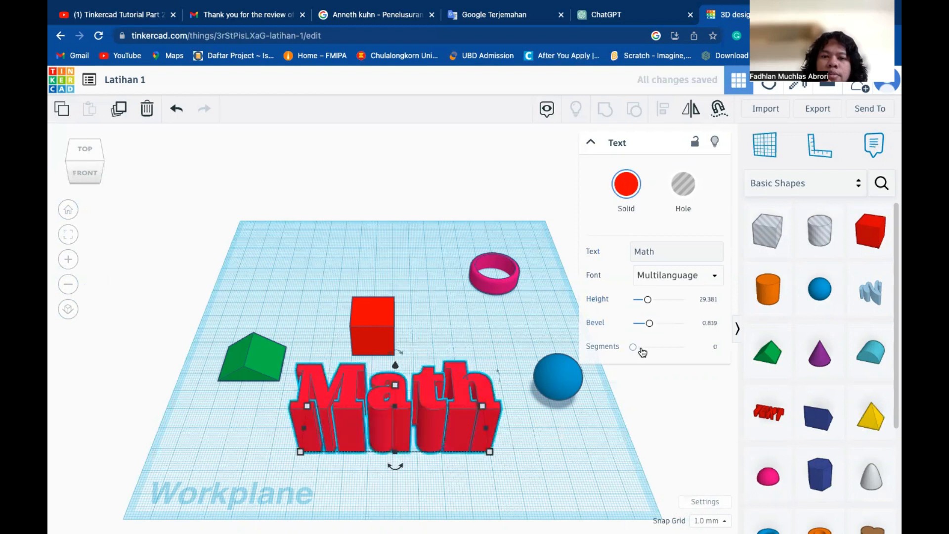
click(652, 347)
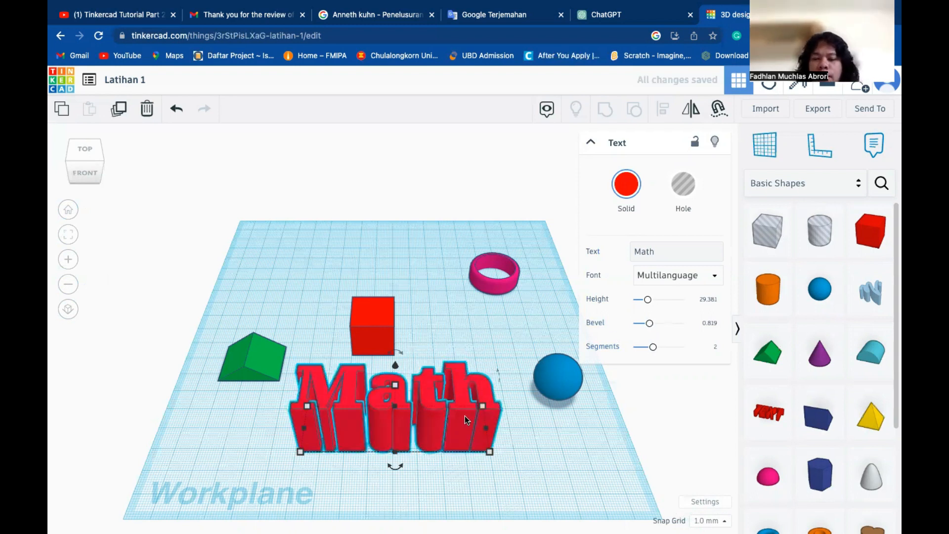
drag(456, 376, 438, 233)
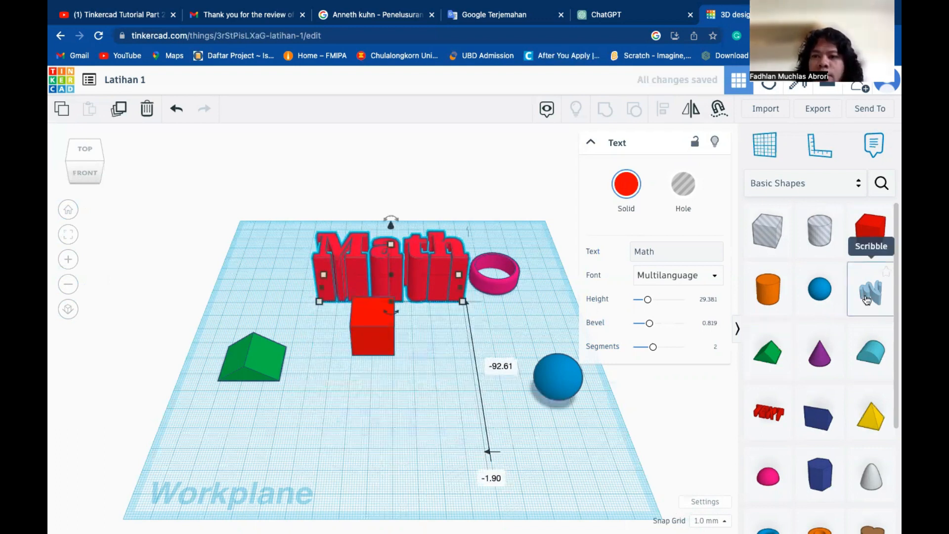
Place a Scribble in front of the red box and draw a skull outline with two dot eyes as its shape
mouse_move(862, 302)
mouse_down()
mouse_move(440, 386)
mouse_move(393, 437)
mouse_up()
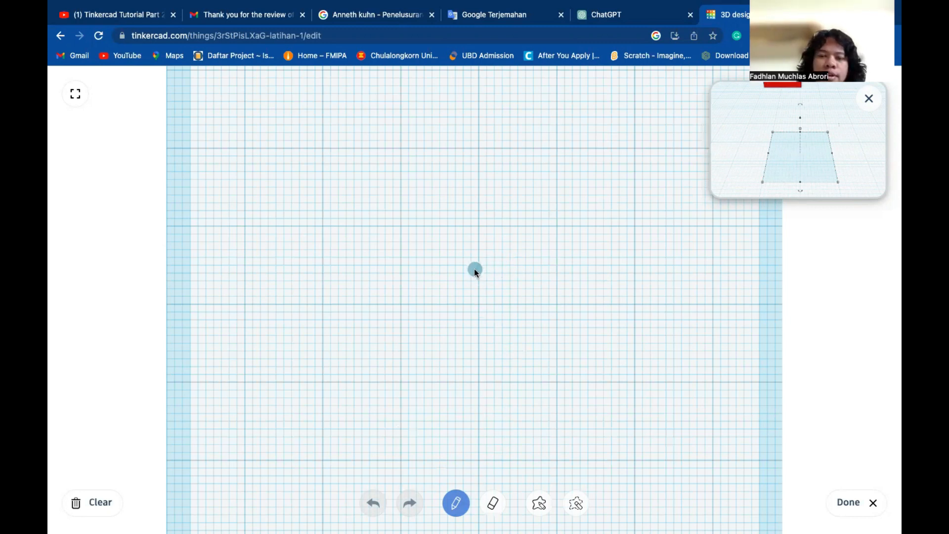
mouse_move(448, 275)
mouse_down()
mouse_move(479, 334)
mouse_move(503, 322)
mouse_move(515, 330)
mouse_move(527, 308)
mouse_up()
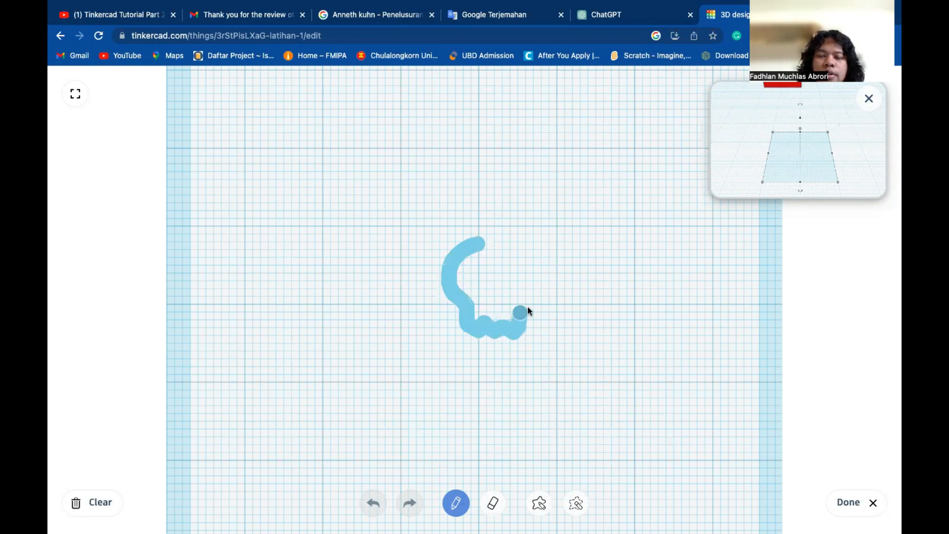
click(483, 281)
click(503, 286)
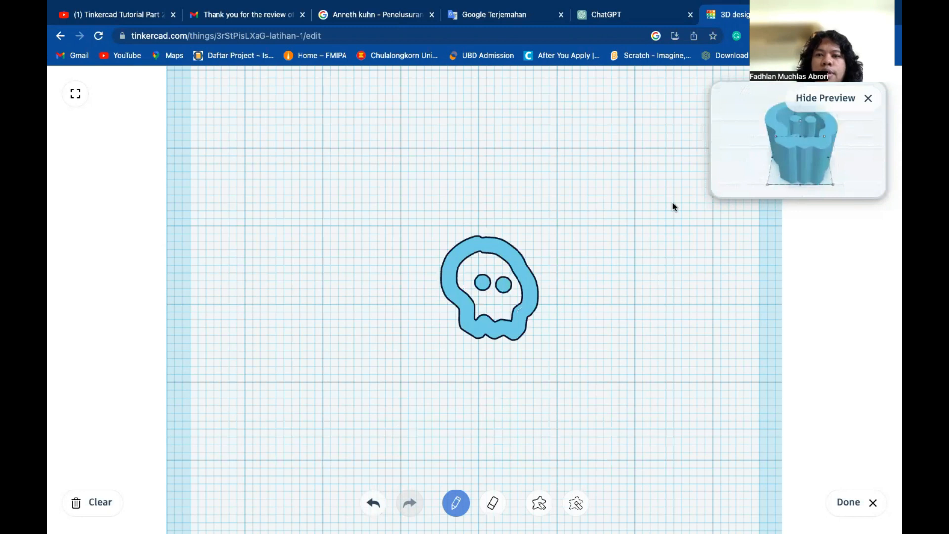
click(840, 502)
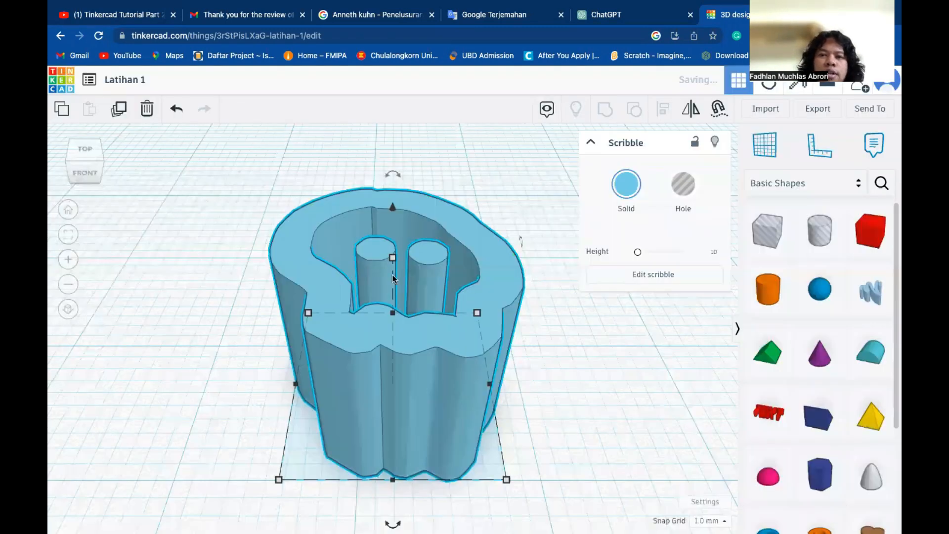
View the skull scribble from above and set its height to about 4.12
click(89, 154)
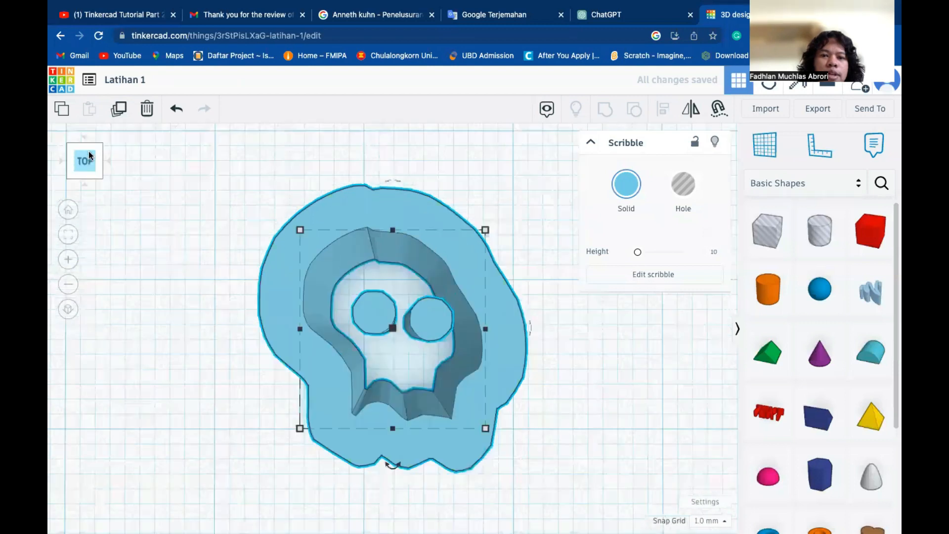
click(74, 213)
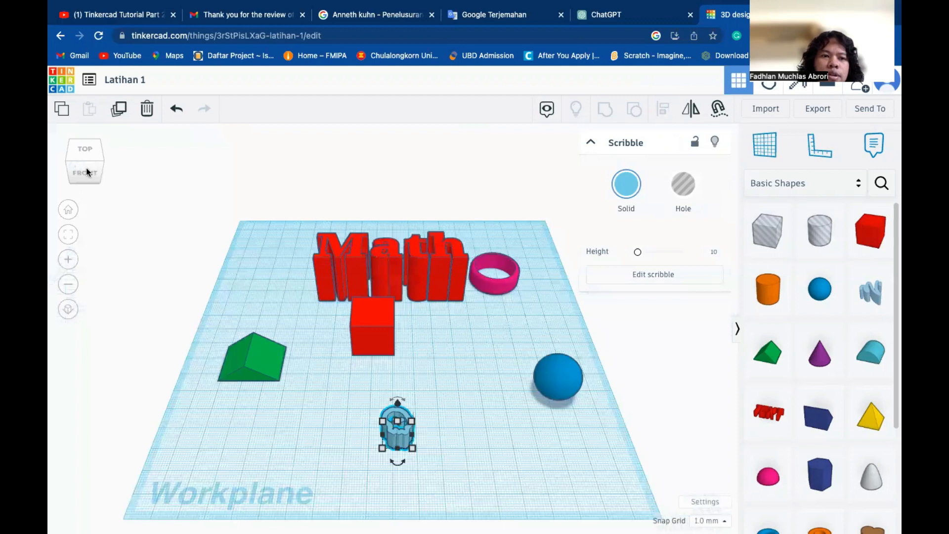
click(85, 153)
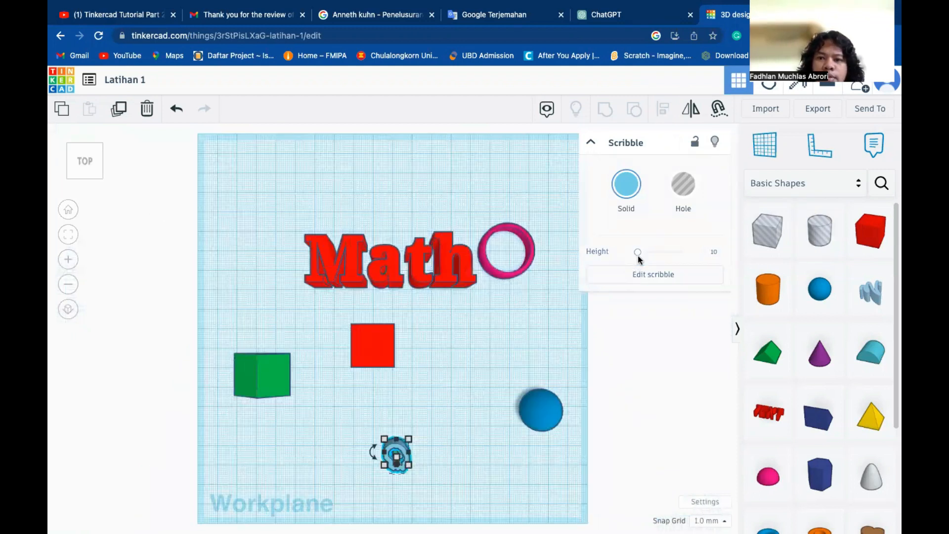
drag(637, 258, 636, 256)
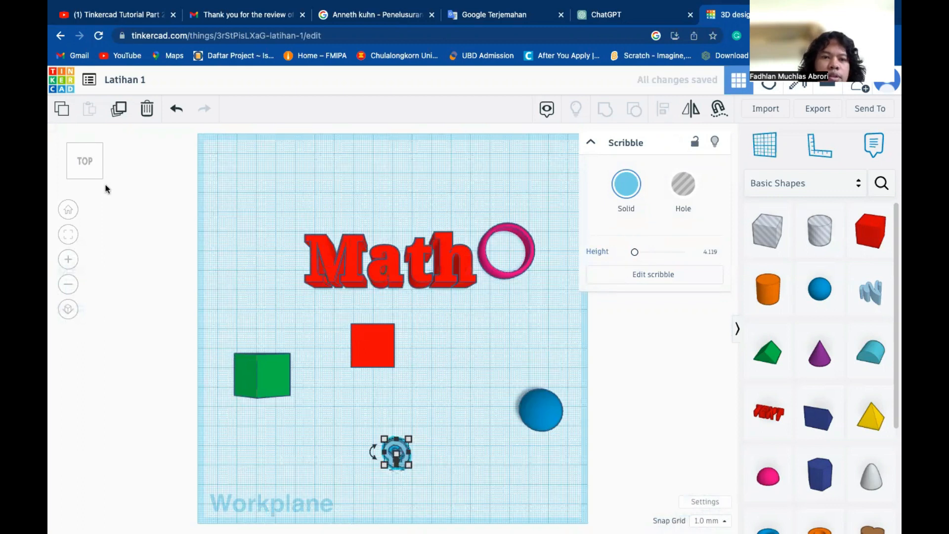
Reopen the skull scribble for editing and erase its whole drawing, including the outline and both eyes
click(86, 177)
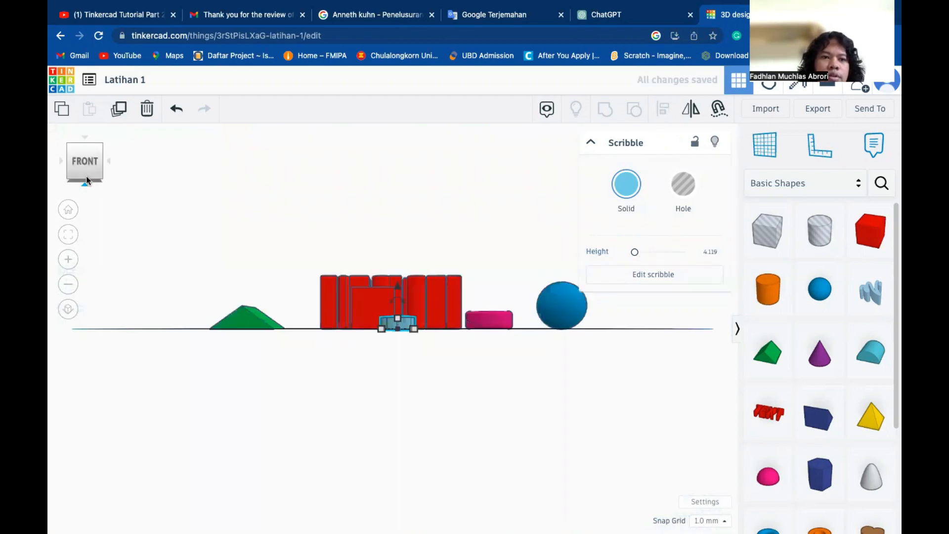
click(88, 177)
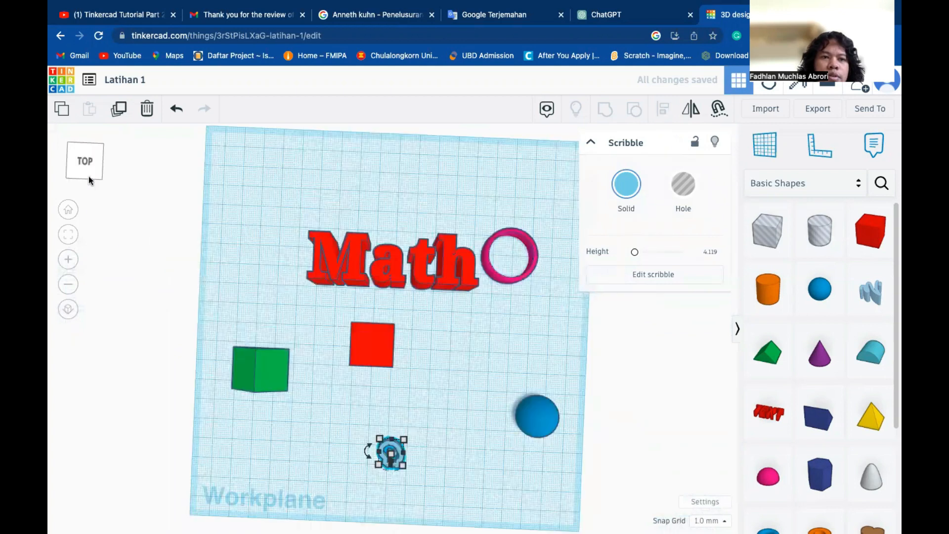
right_drag(450, 410, 459, 342)
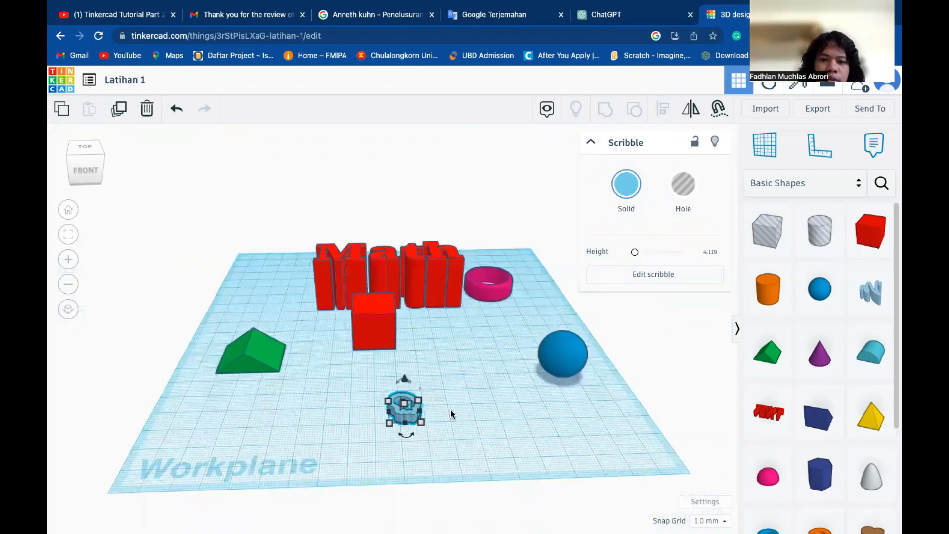
scroll(450, 410, up, 3)
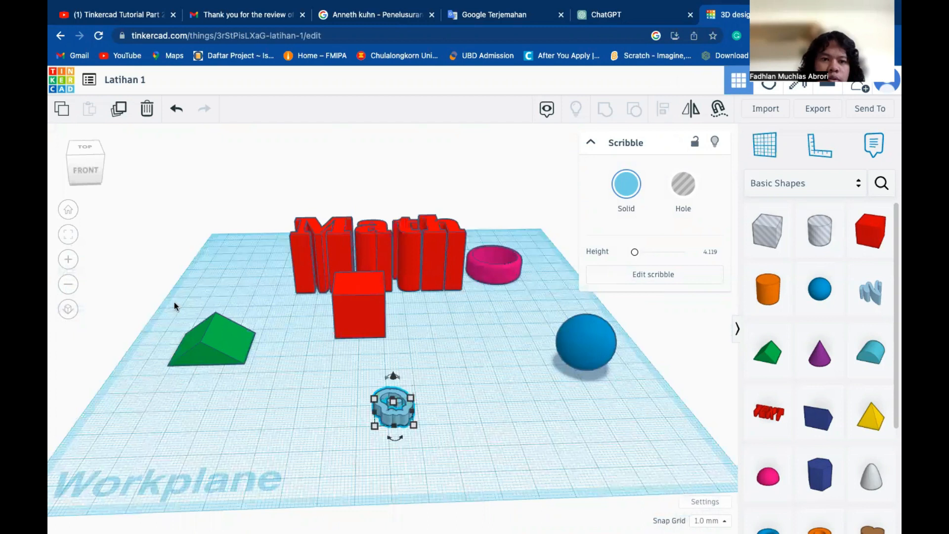
key(f)
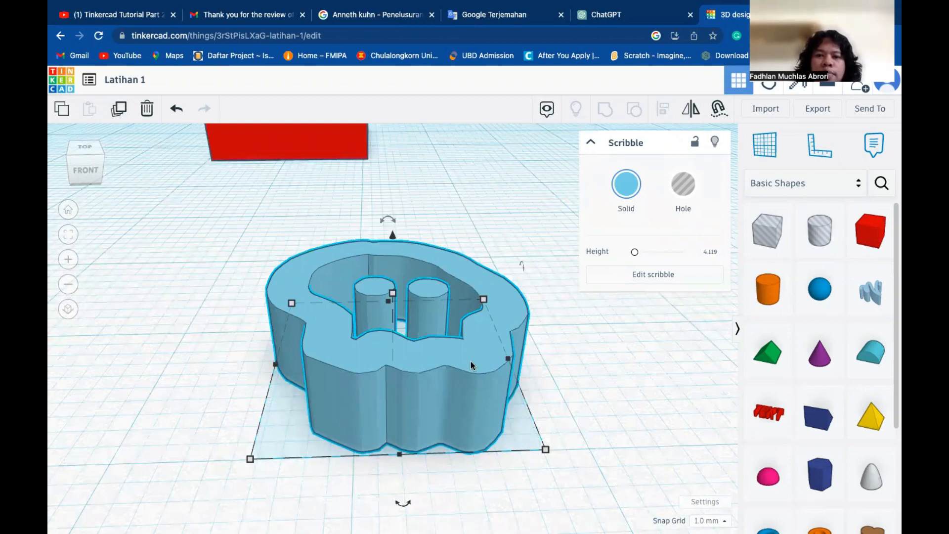
click(610, 279)
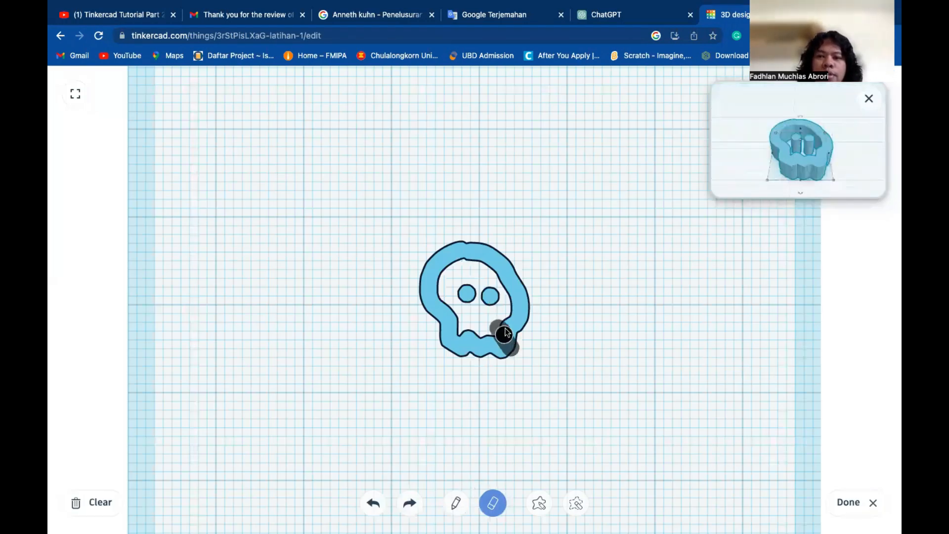
mouse_move(513, 319)
mouse_down()
mouse_move(519, 328)
mouse_move(515, 312)
mouse_up()
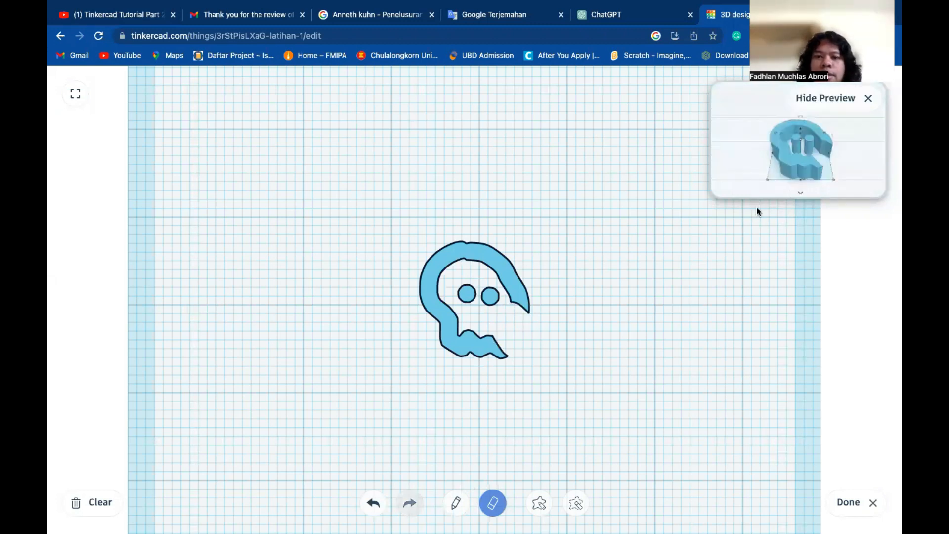
mouse_move(535, 306)
mouse_down()
mouse_move(430, 297)
mouse_move(420, 284)
mouse_move(534, 301)
mouse_move(479, 272)
mouse_move(539, 291)
mouse_move(417, 245)
mouse_move(492, 255)
mouse_move(515, 274)
mouse_up()
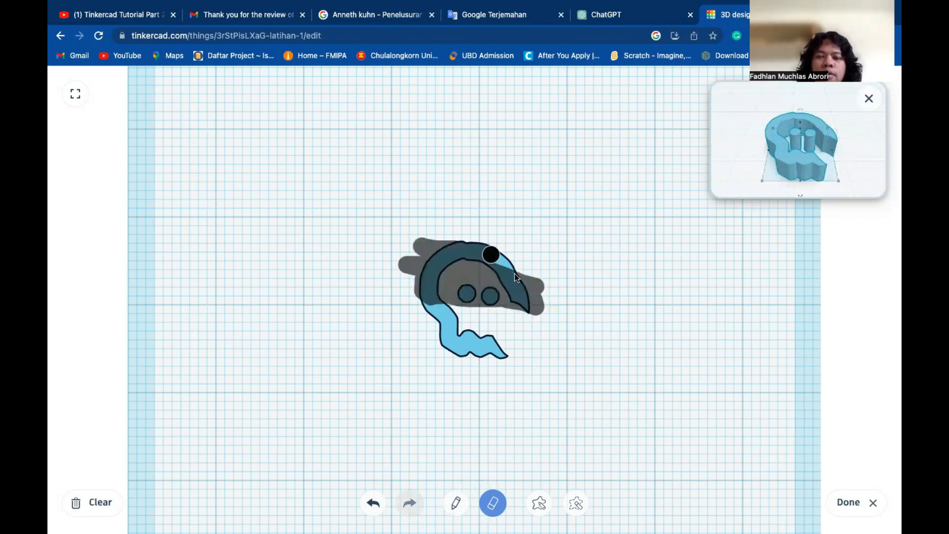
mouse_move(434, 305)
mouse_down()
mouse_move(412, 304)
mouse_move(442, 326)
mouse_move(453, 371)
mouse_move(493, 336)
mouse_move(525, 380)
mouse_up()
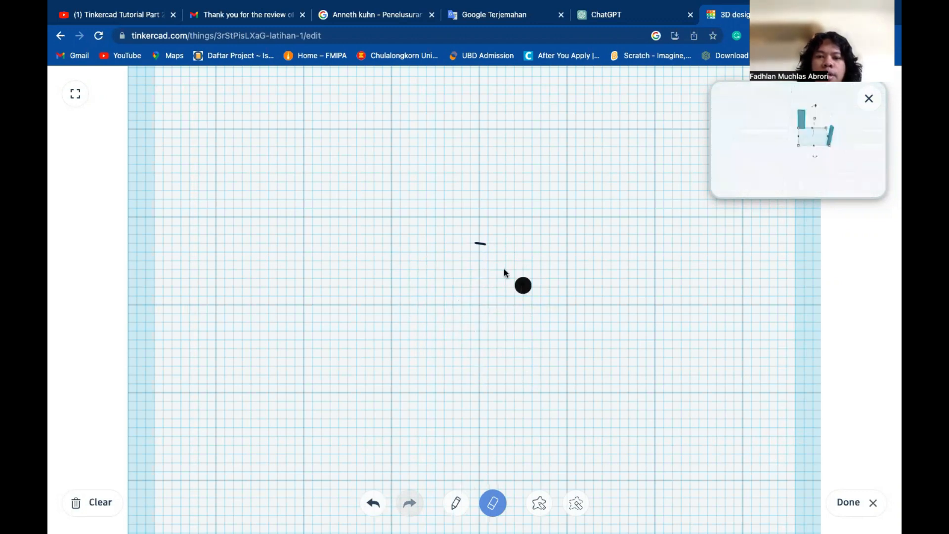
drag(489, 260, 480, 247)
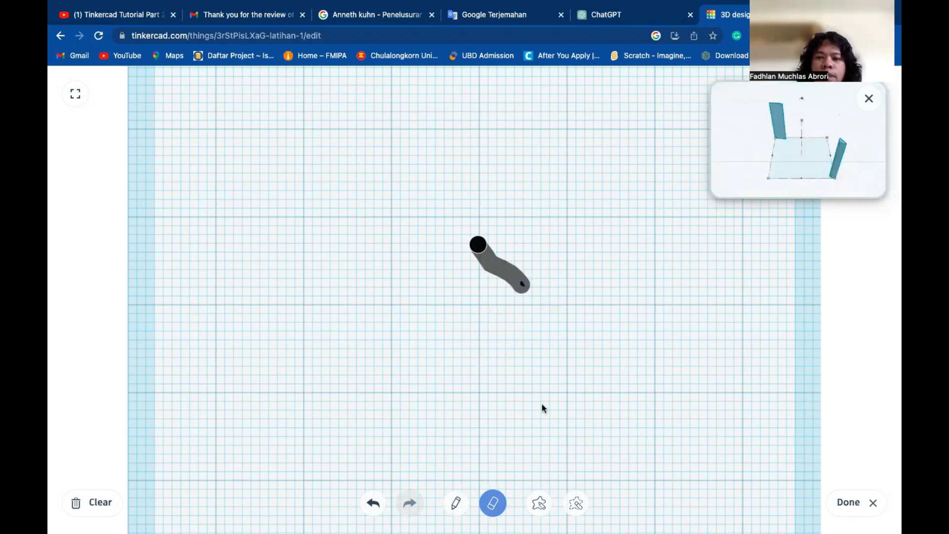
Draw a tall, narrow leaf outline pointed at both ends with the Draw shape tool and finish editing the scribble
click(541, 505)
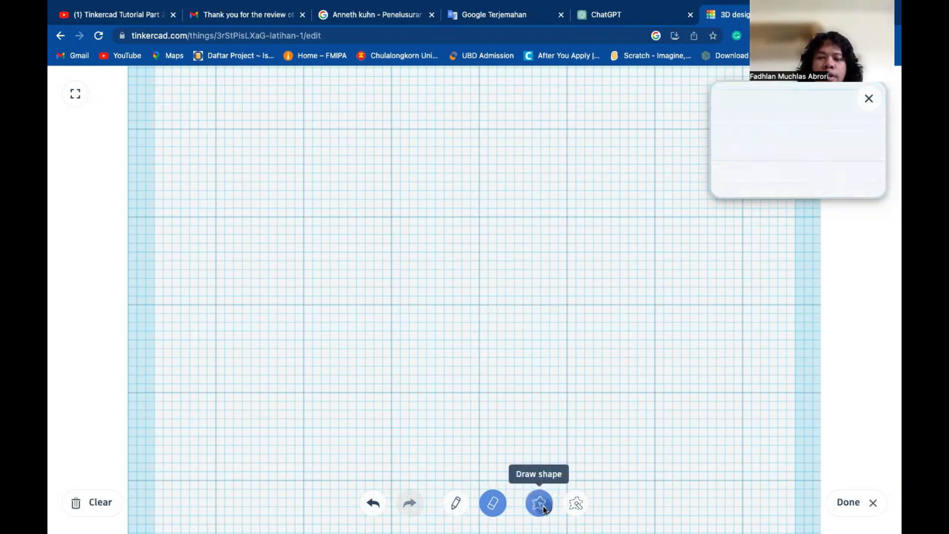
click(543, 508)
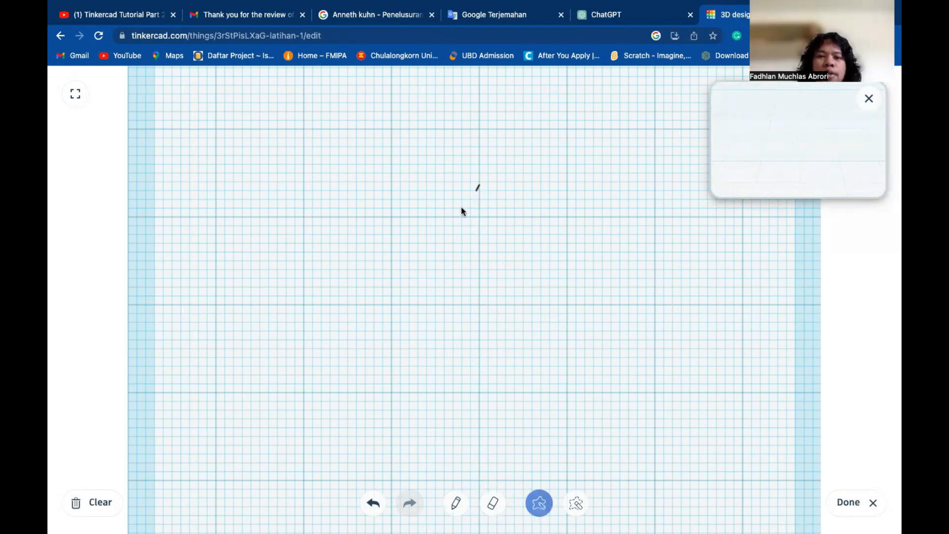
drag(453, 220, 445, 299)
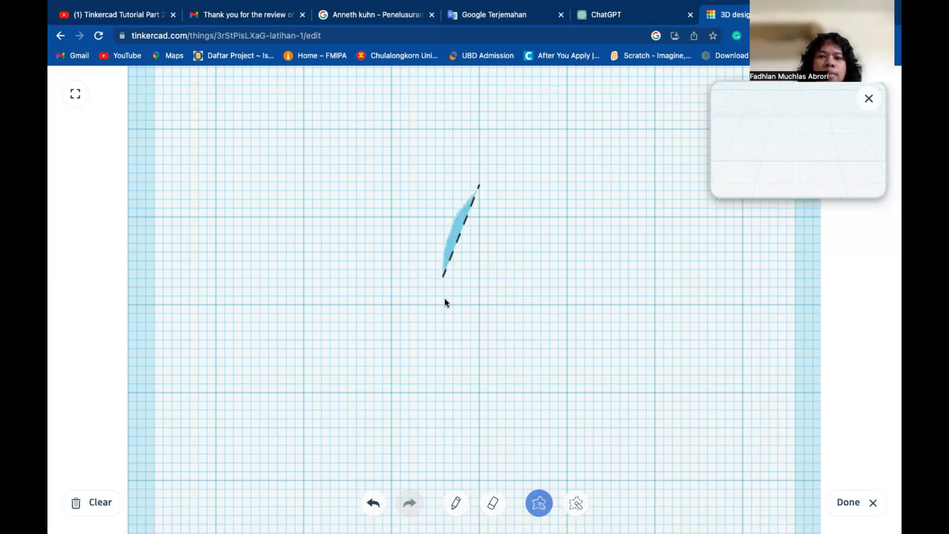
drag(456, 333, 479, 384)
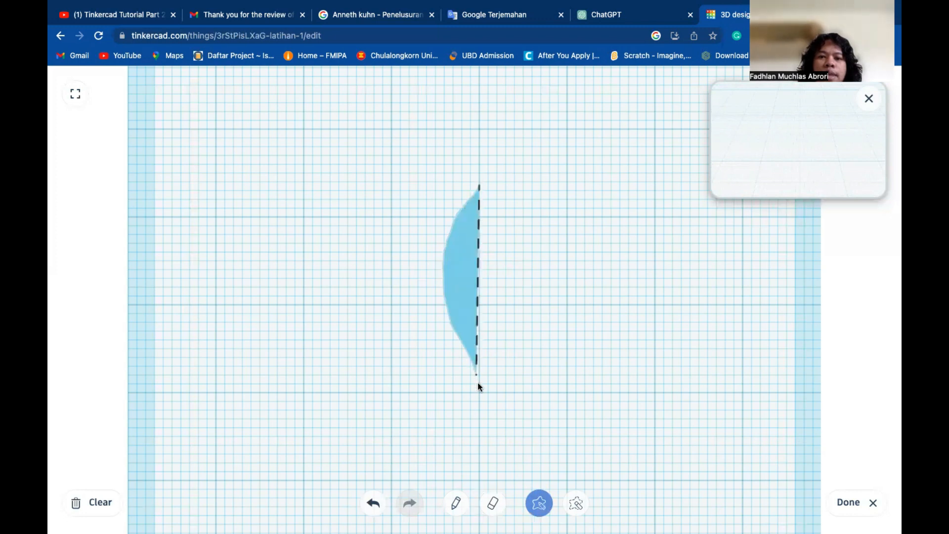
mouse_move(512, 303)
mouse_down()
mouse_move(512, 258)
mouse_move(478, 190)
mouse_up()
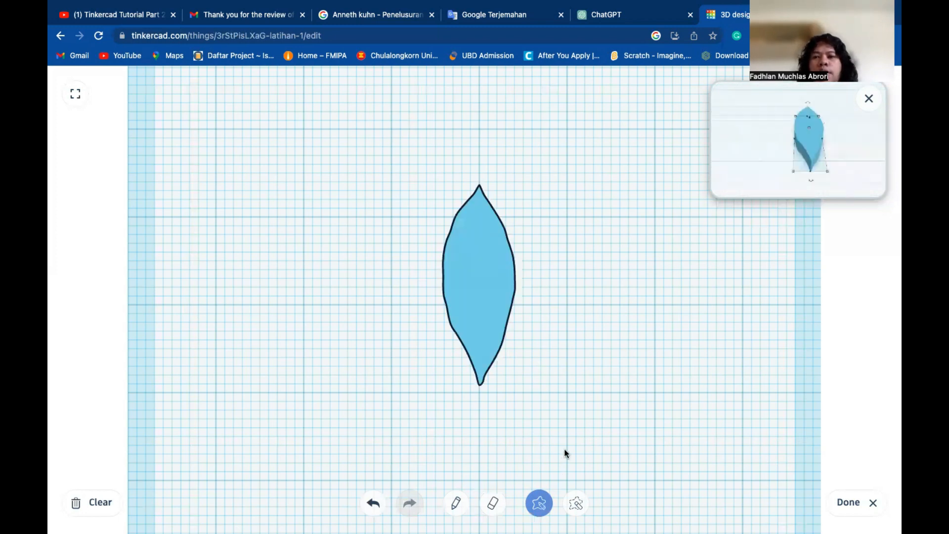
click(845, 505)
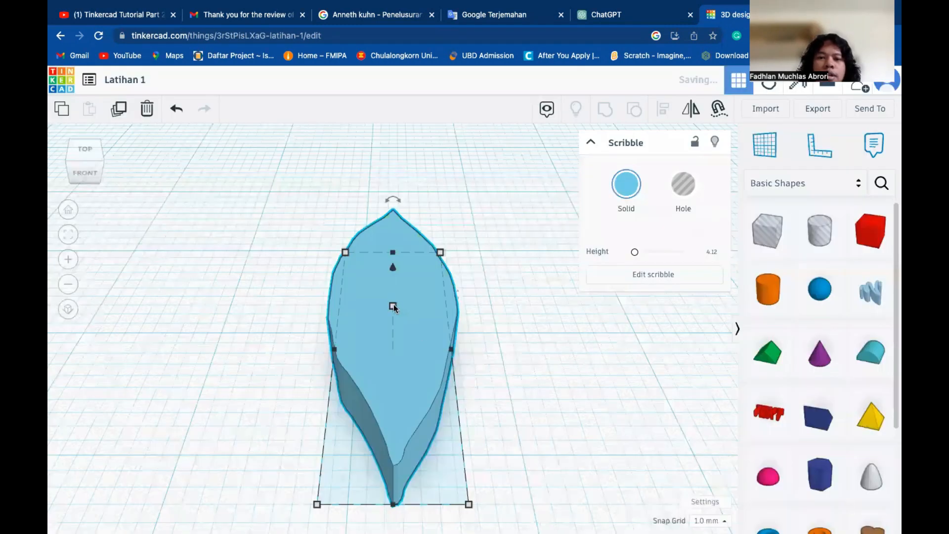
Resize the leaf scribble to 3 mm high, set its Height parameter to about 10.43 and return to the home view
drag(395, 310, 396, 341)
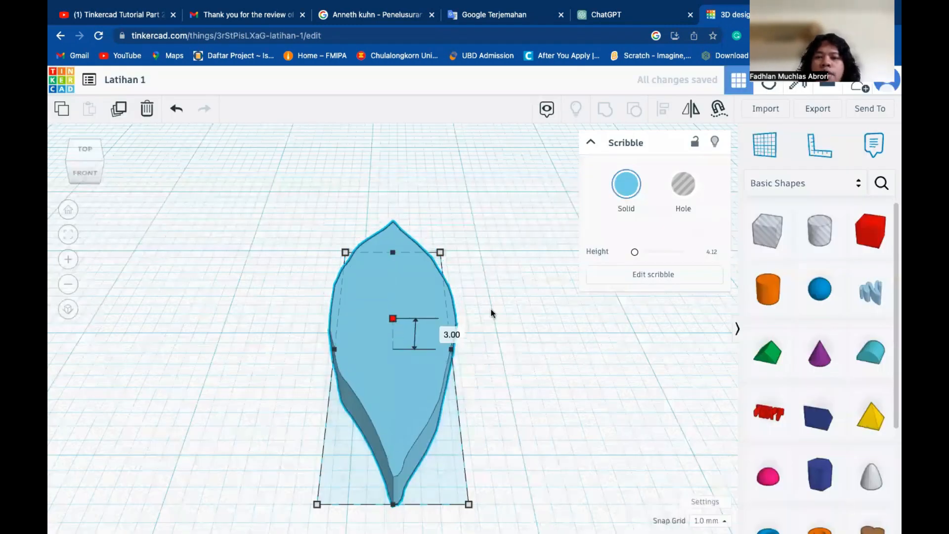
click(639, 253)
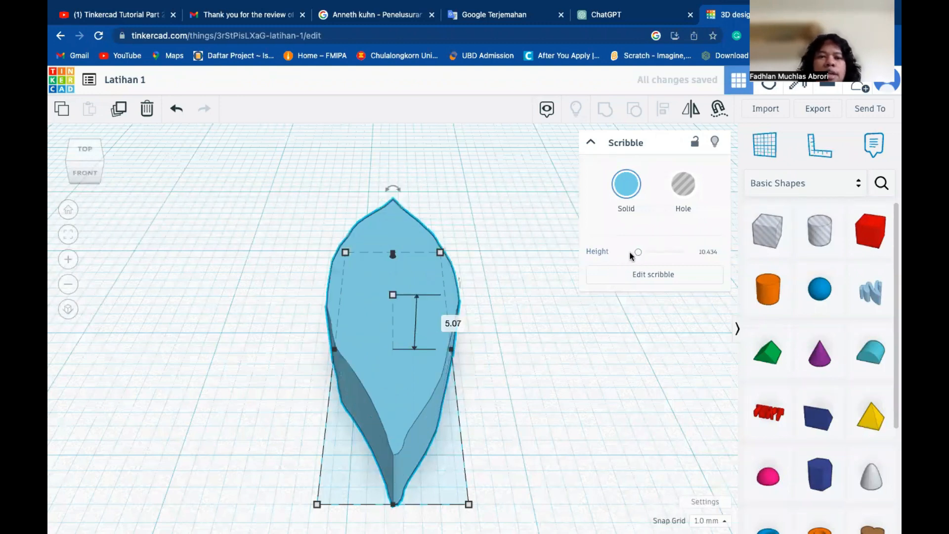
click(69, 209)
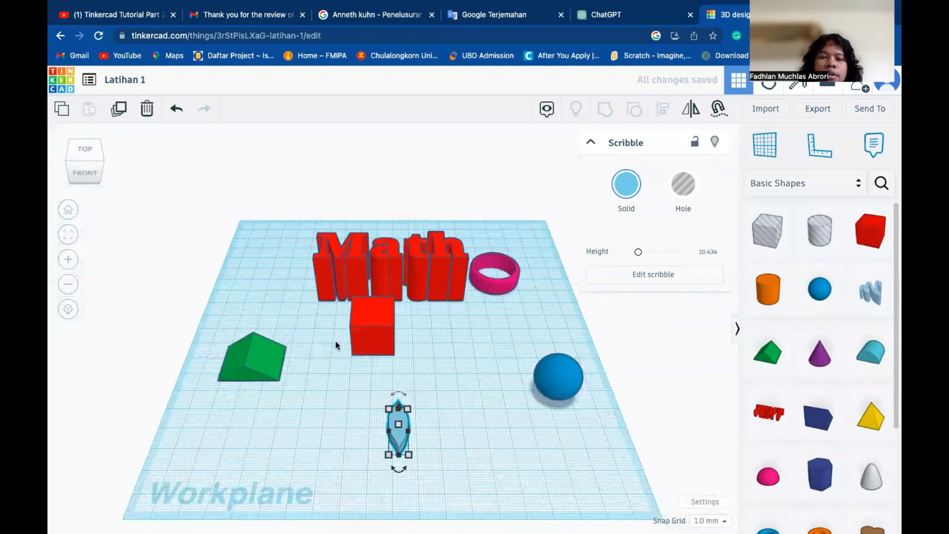
Select the red box and resize its base from a front corner, ending with a depth of 22.01 mm
click(375, 327)
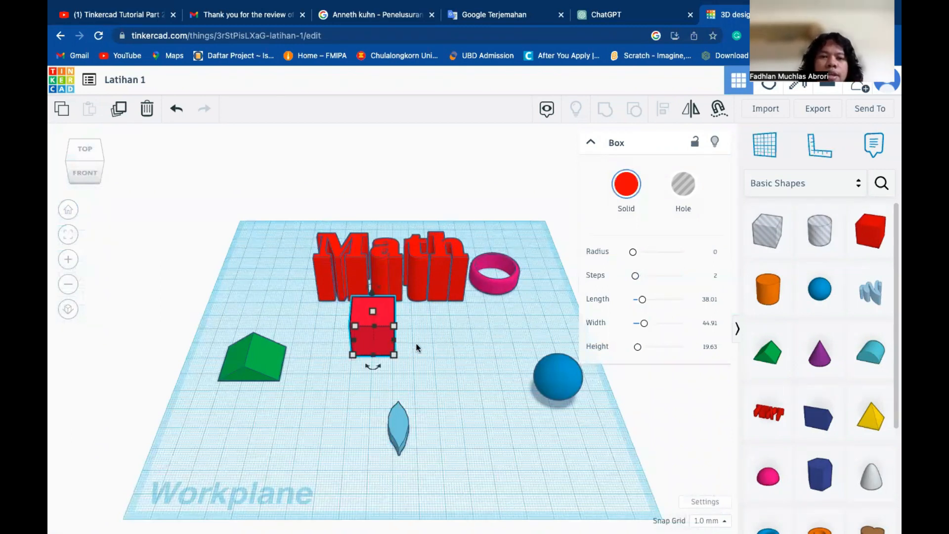
click(68, 235)
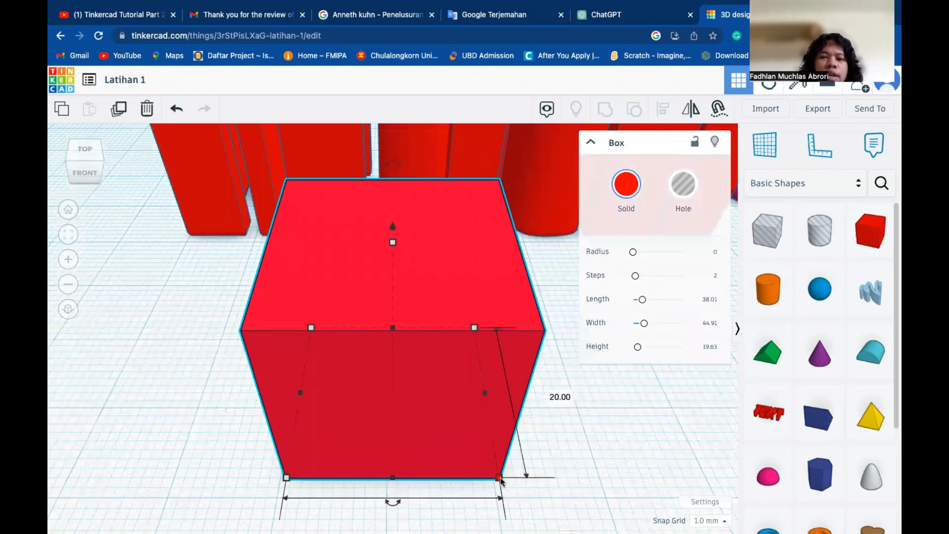
scroll(389, 375, down, 1)
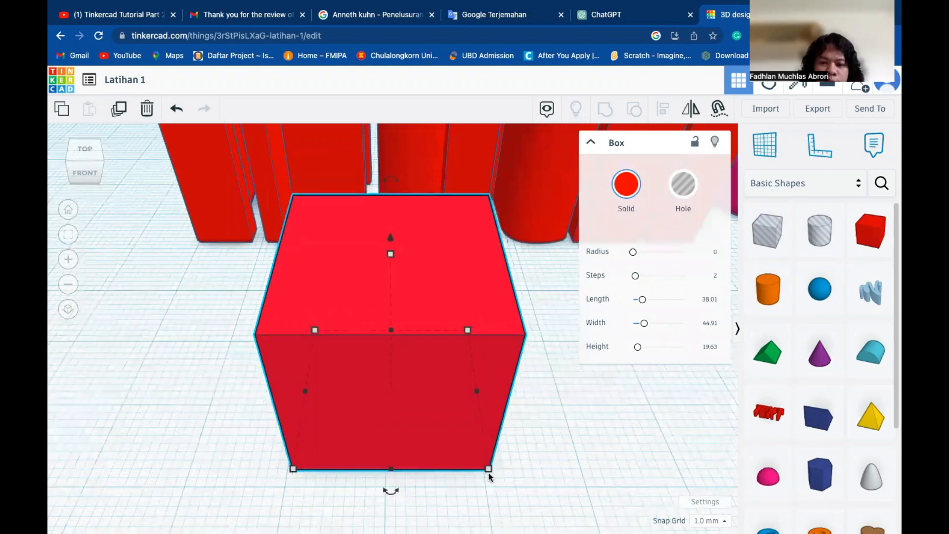
drag(490, 473, 539, 505)
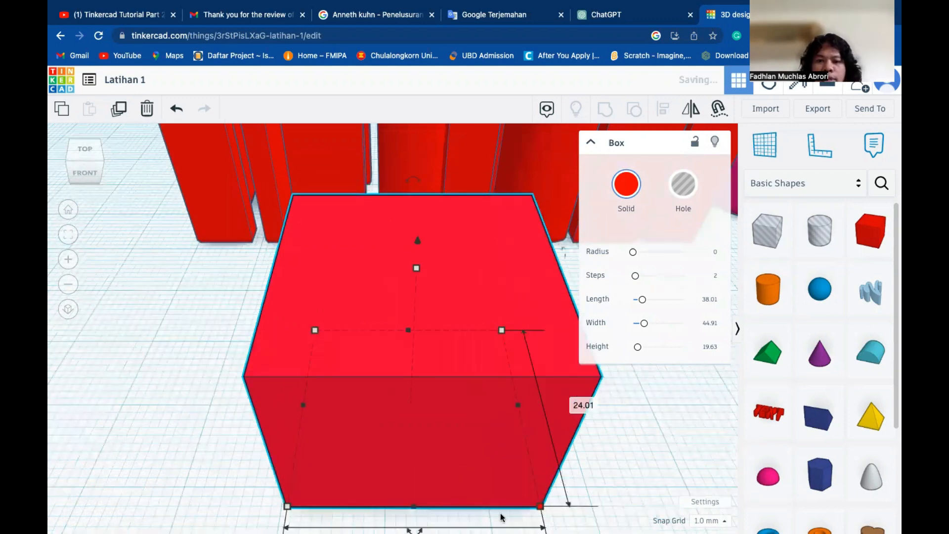
drag(540, 507, 526, 489)
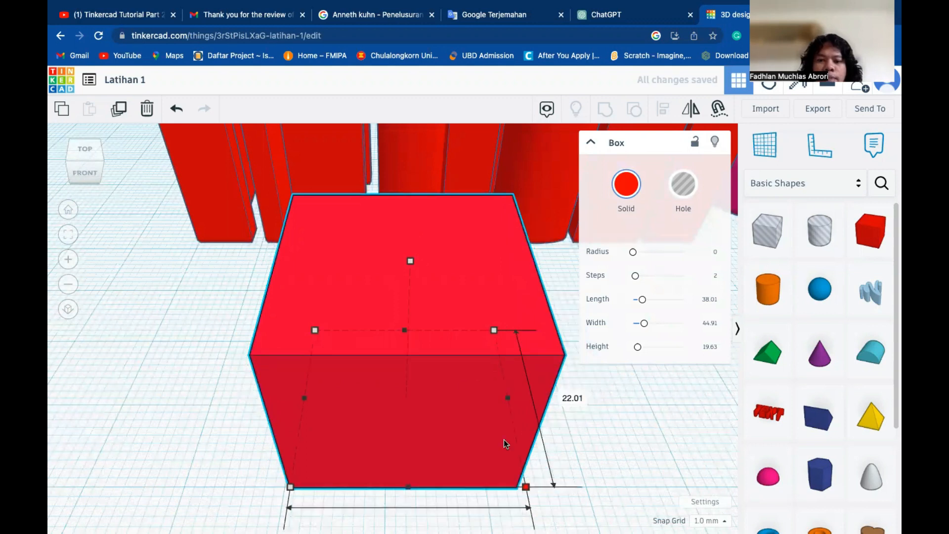
Resize the red box from its individual sides to a width and depth of 23 mm and a height of 20 mm
mouse_move(507, 398)
mouse_down()
mouse_move(551, 397)
mouse_move(485, 387)
mouse_move(490, 394)
mouse_up()
drag(305, 394, 187, 395)
key(ctrl+z)
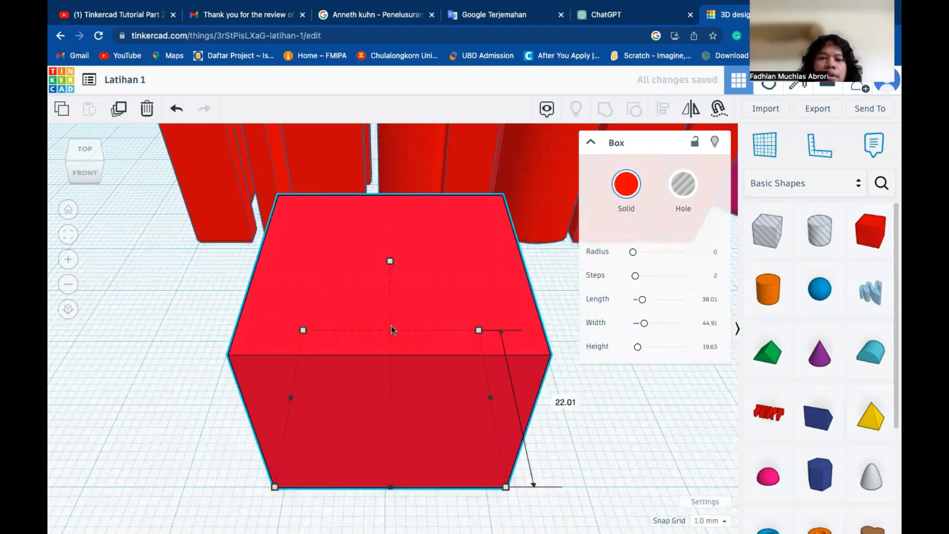
drag(390, 261, 390, 256)
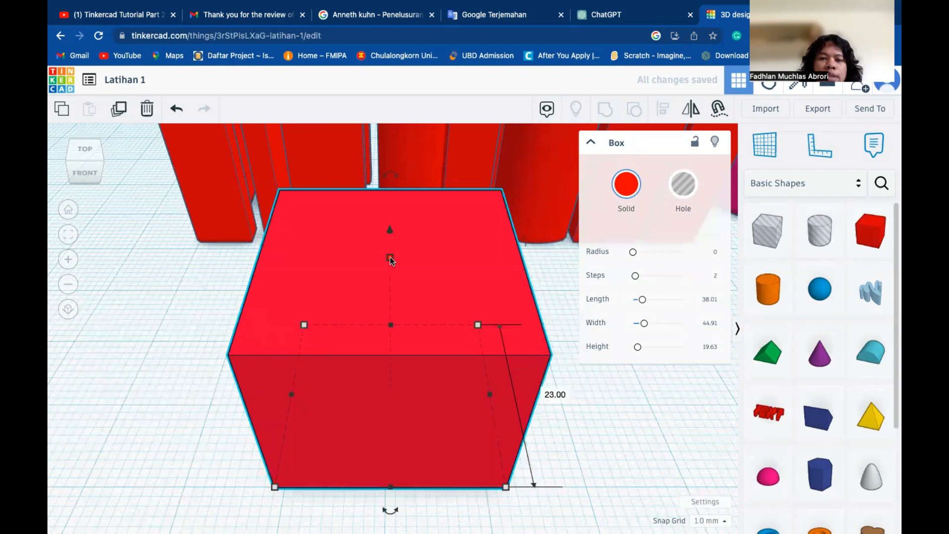
drag(389, 231, 388, 229)
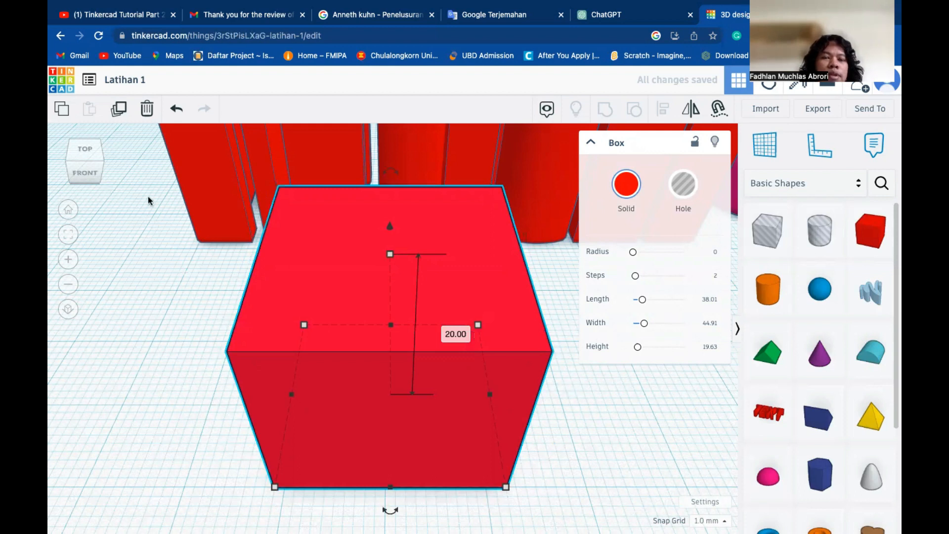
Lift the red box 11 mm above the workplane and check its raised position from the front
click(92, 166)
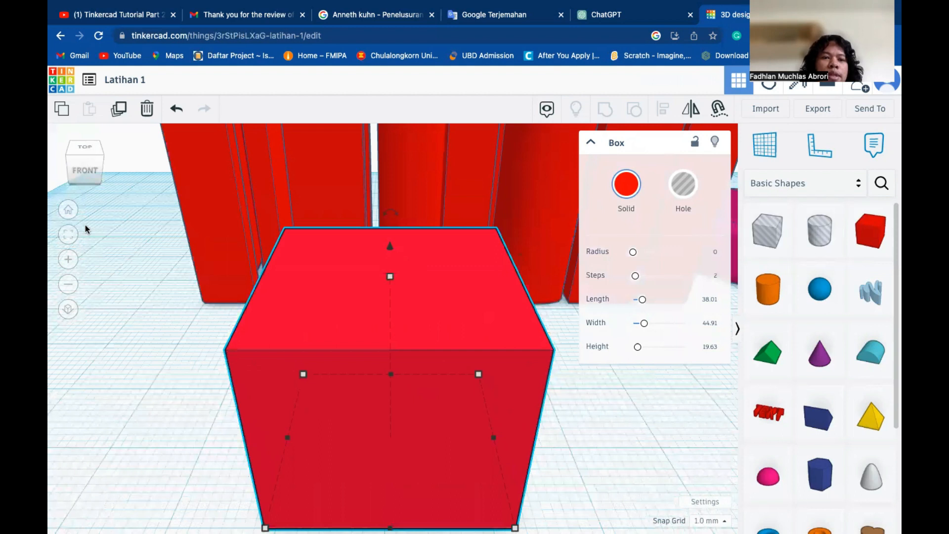
scroll(148, 265, down, 1)
scroll(157, 280, down, 2)
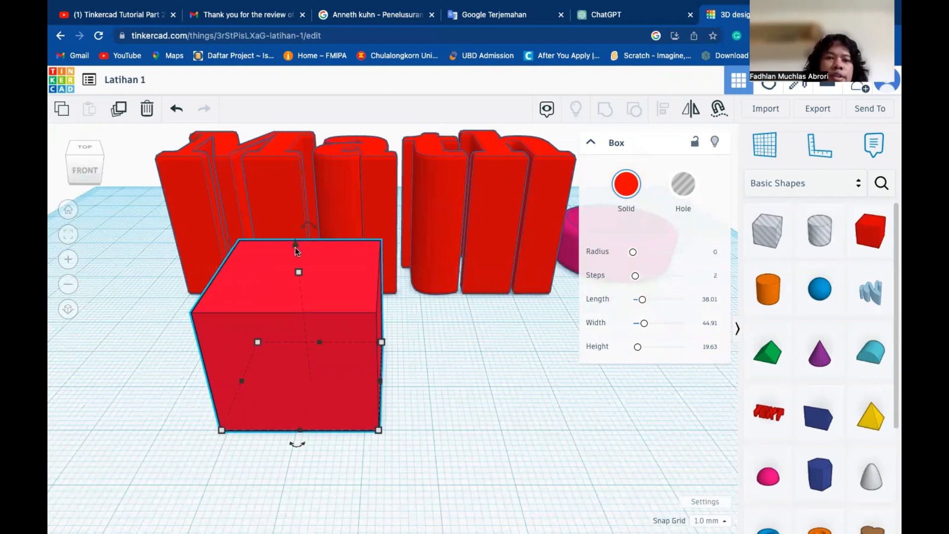
drag(295, 248, 282, 168)
drag(199, 214, 201, 217)
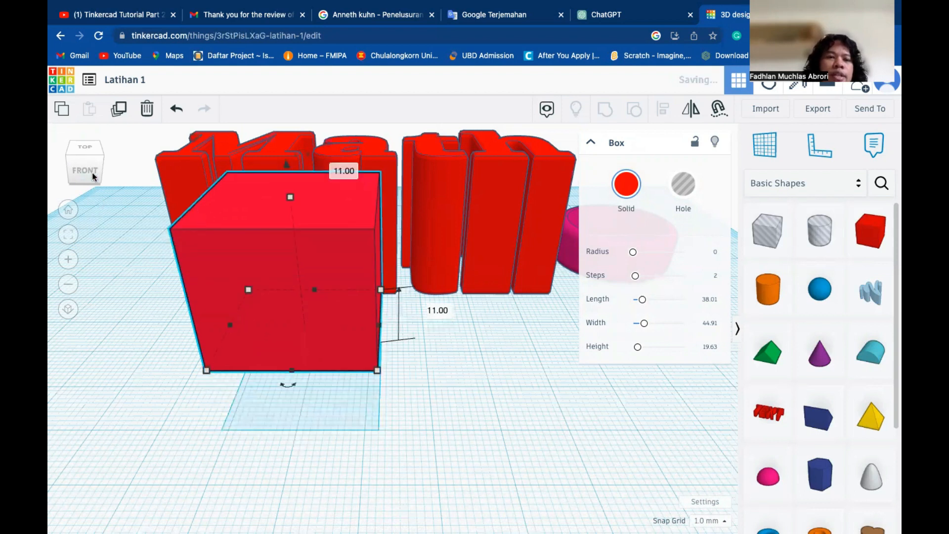
click(92, 171)
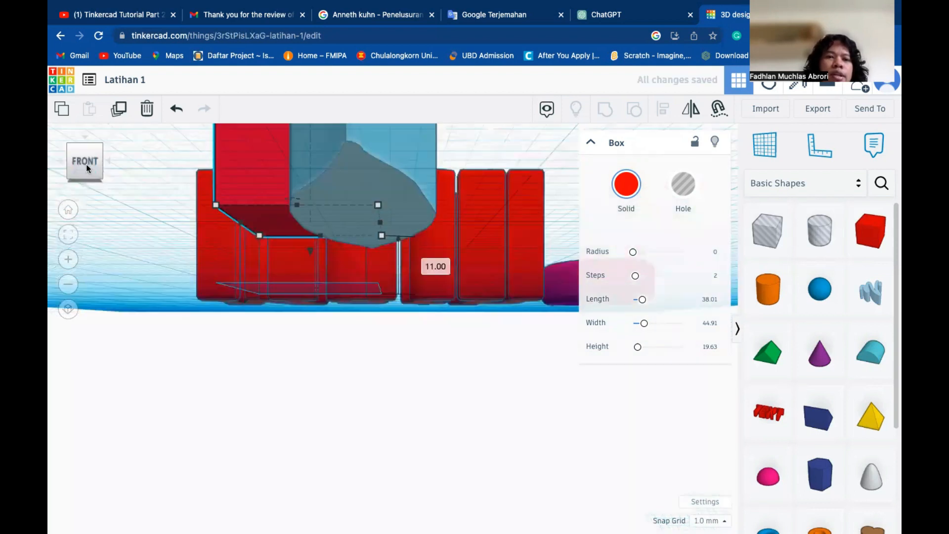
click(74, 211)
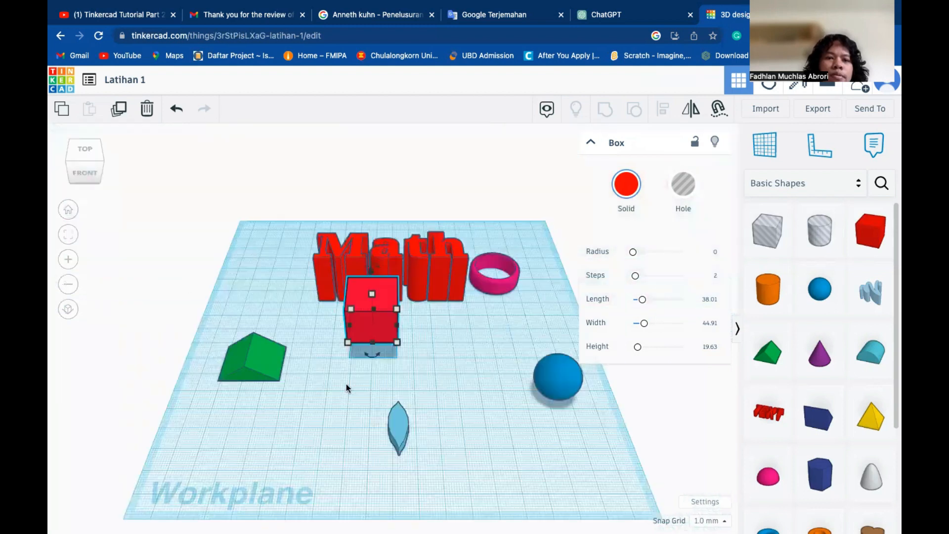
Rotate the red box about -22.5° around its vertical axis, tilt it around another axis and undo the last change
right_drag(347, 342, 364, 315)
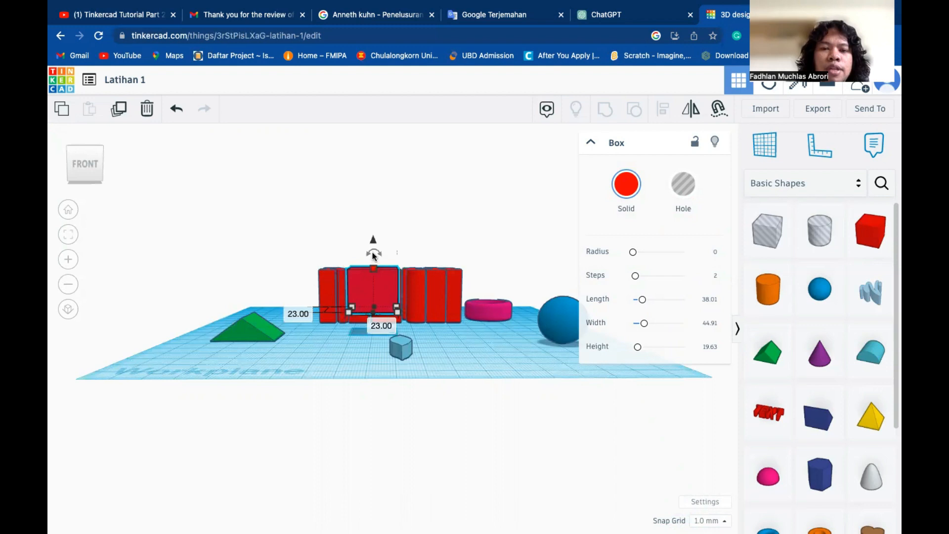
click(94, 174)
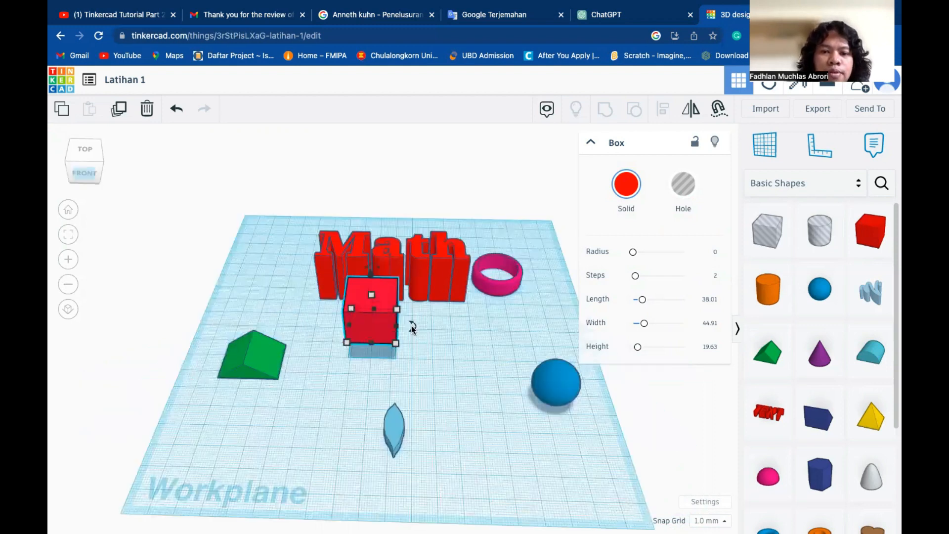
drag(414, 328, 401, 341)
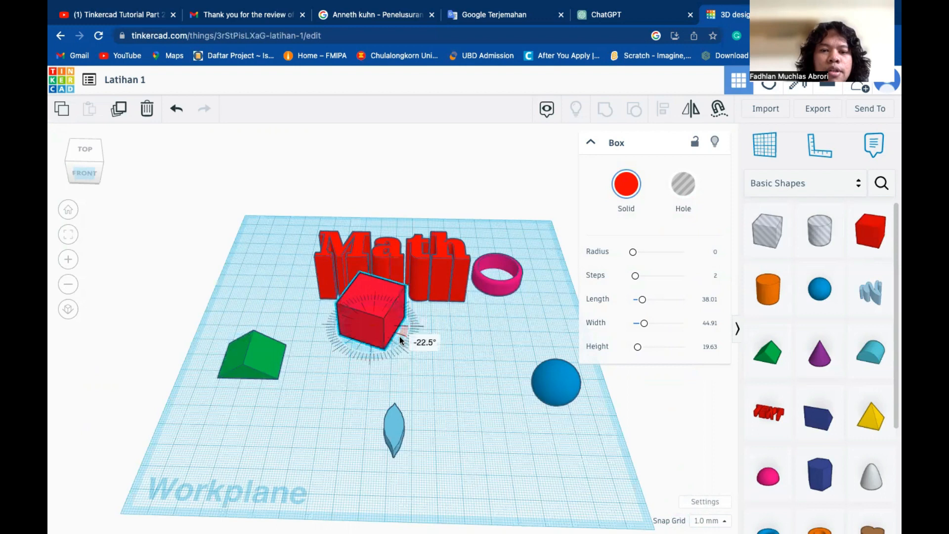
drag(376, 266, 371, 263)
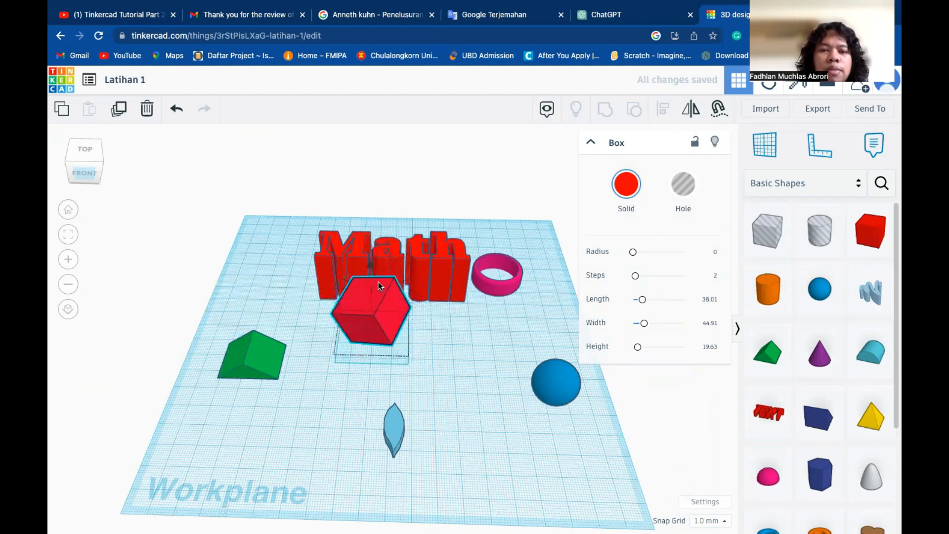
click(179, 110)
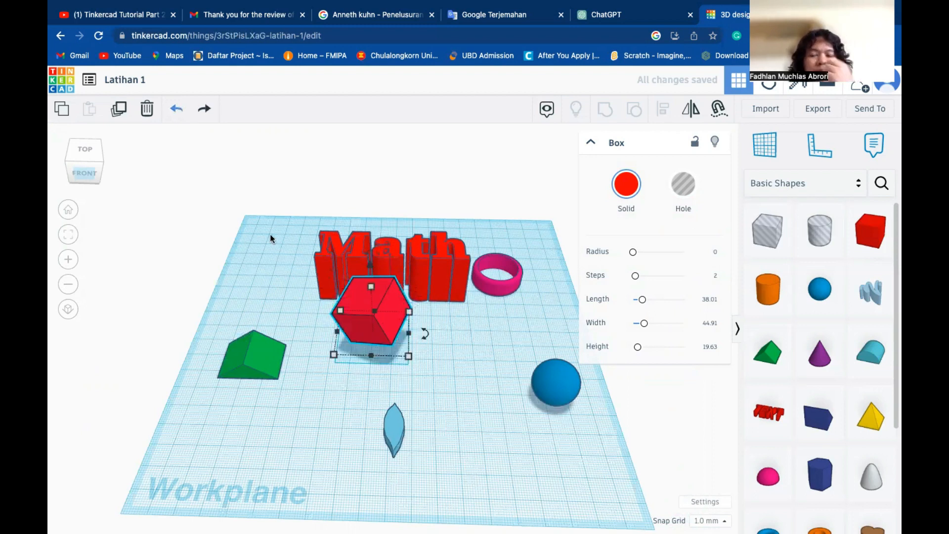